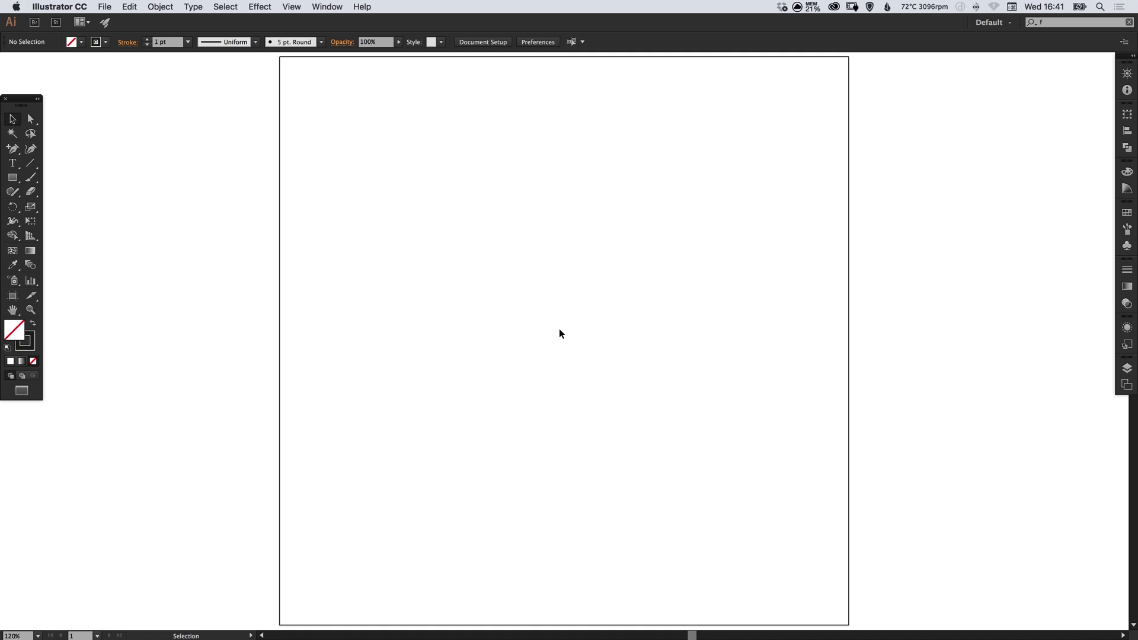
# - Draw a circle, shrink it to about 118 px, and draw a tall vertical line above it
pyautogui.click(13, 177)
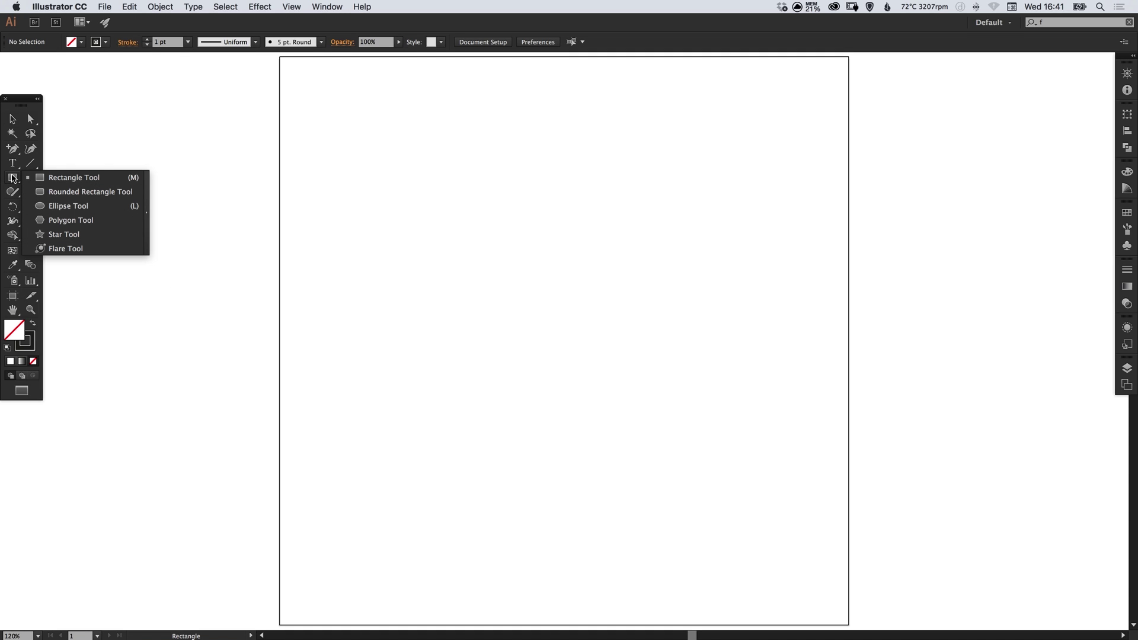
pyautogui.click(65, 207)
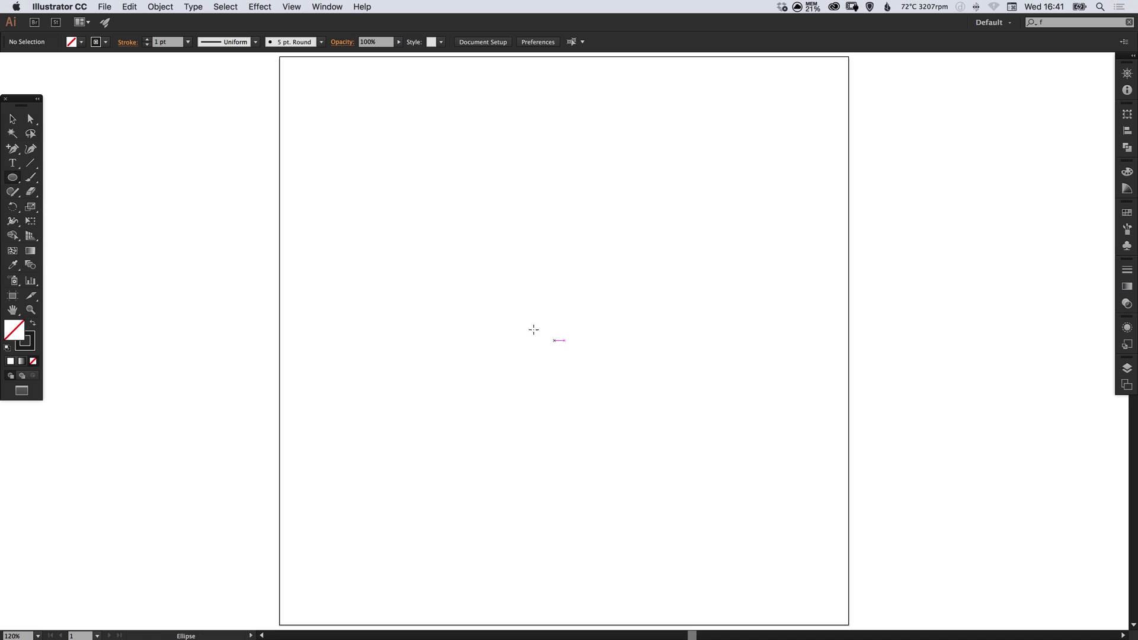
pyautogui.moveTo(472, 237)
pyautogui.mouseDown()
pyautogui.moveTo(570, 348)
pyautogui.moveTo(627, 391)
pyautogui.mouseUp()
pyautogui.press('v')
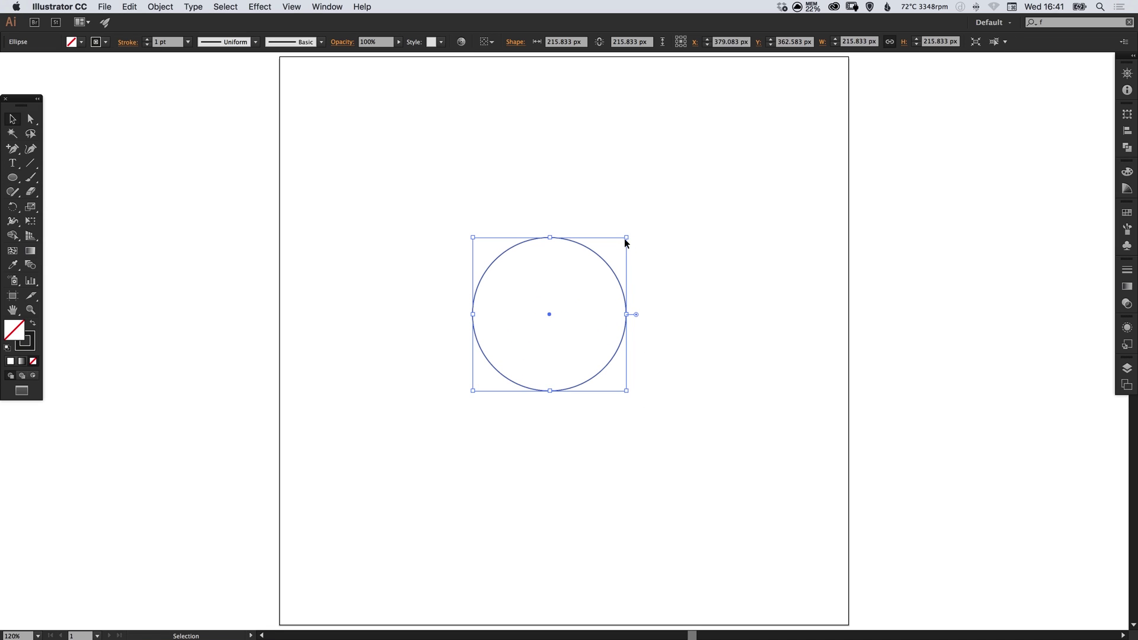
pyautogui.moveTo(628, 238); pyautogui.dragTo(531, 353)
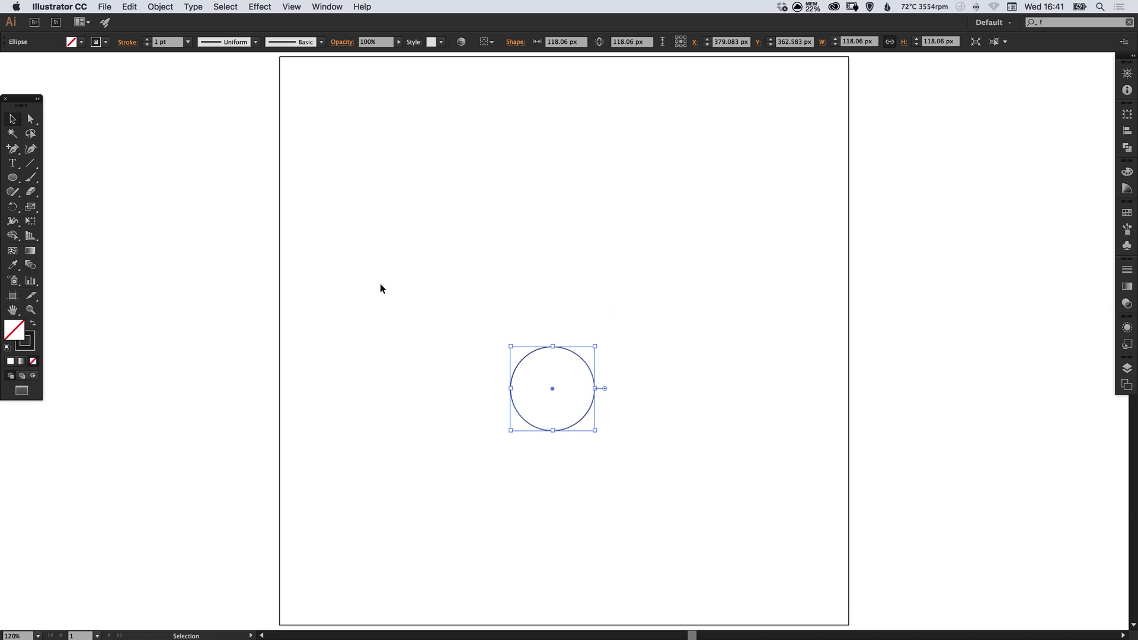
pyautogui.click(31, 164)
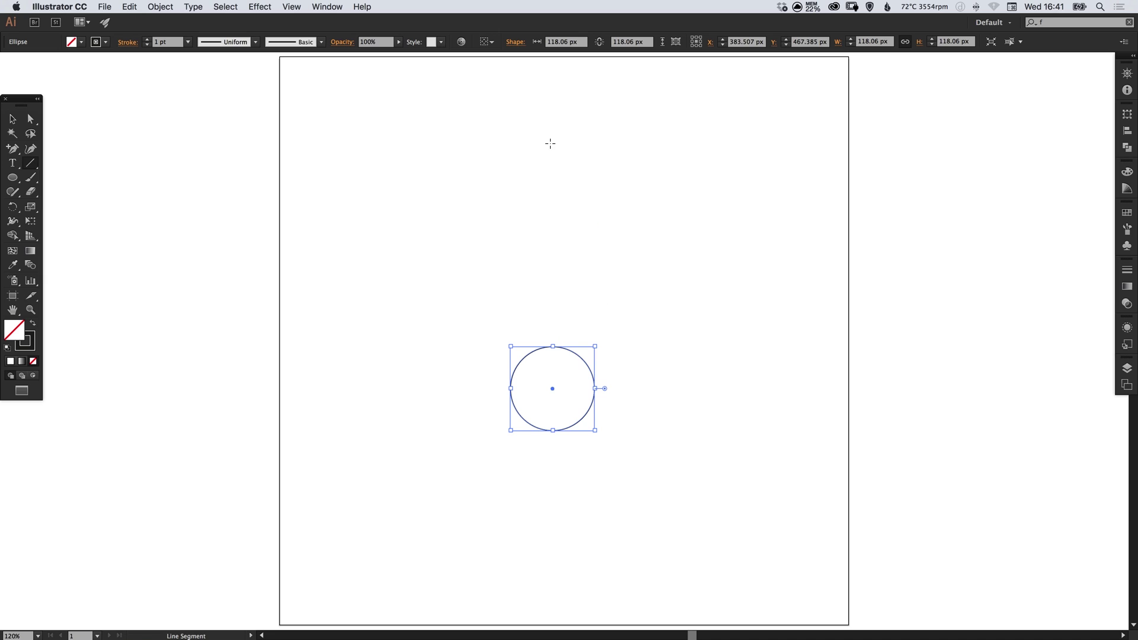
pyautogui.moveTo(550, 143); pyautogui.dragTo(553, 330)
# - Centre-align the line and circle, then move the line down to touch the circle
pyautogui.press('v')
pyautogui.click(519, 313)
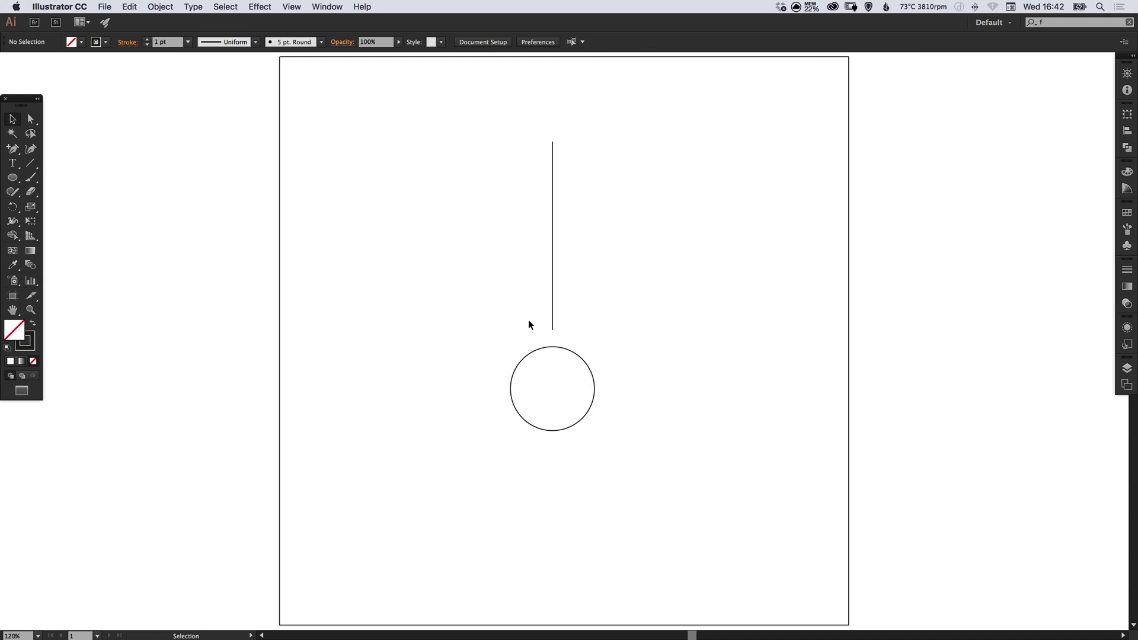
pyautogui.moveTo(473, 272); pyautogui.dragTo(614, 346)
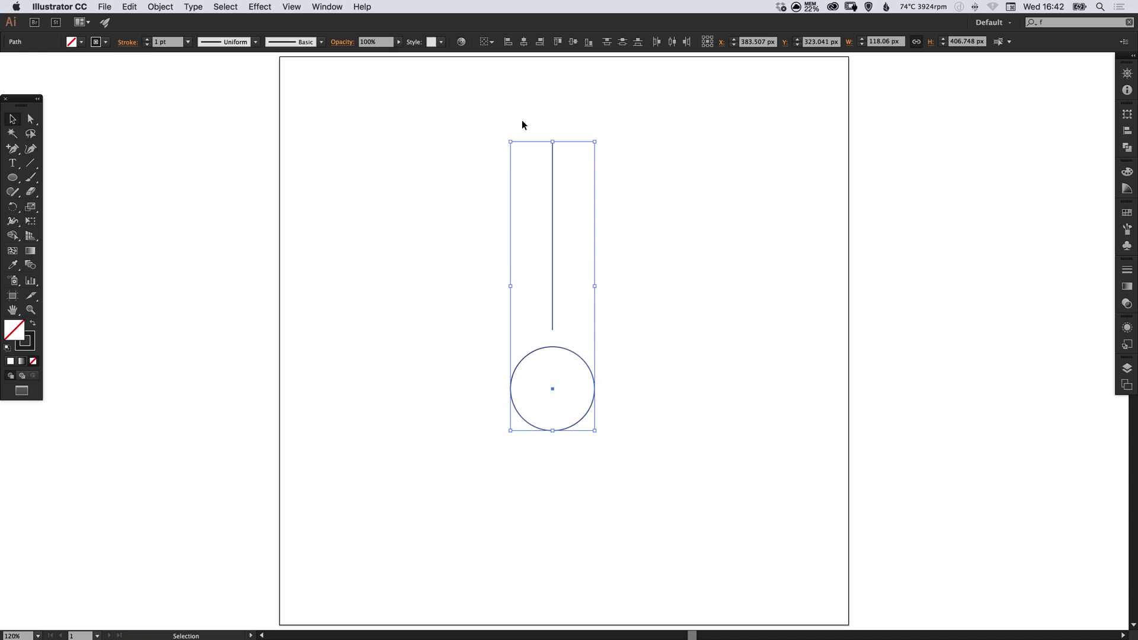
pyautogui.click(524, 43)
pyautogui.click(515, 322)
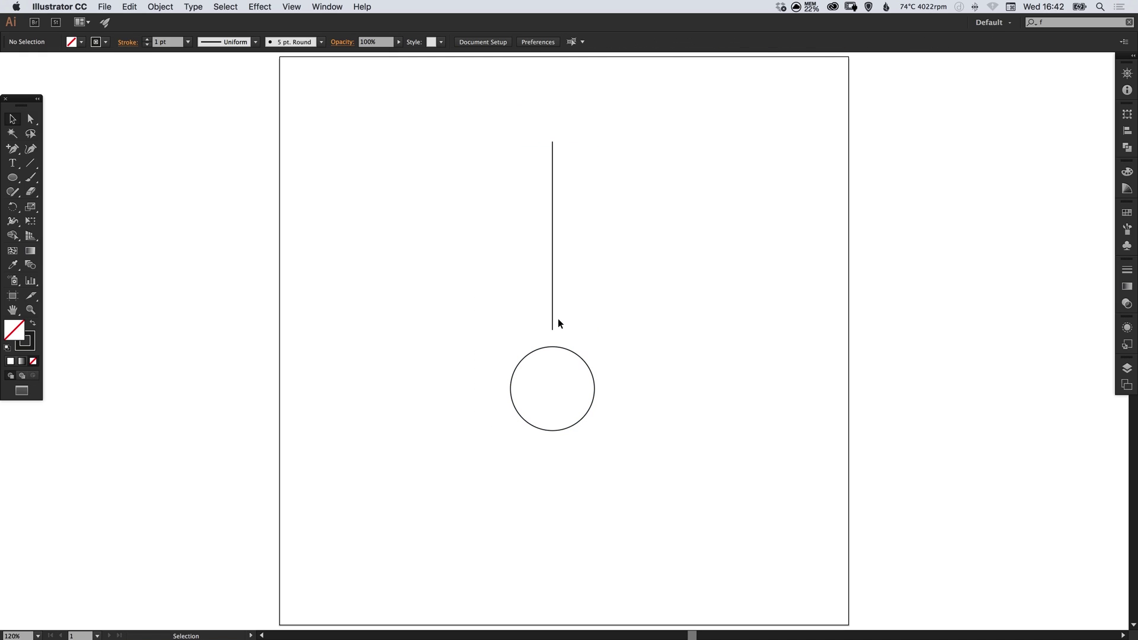
pyautogui.moveTo(553, 318); pyautogui.dragTo(554, 336)
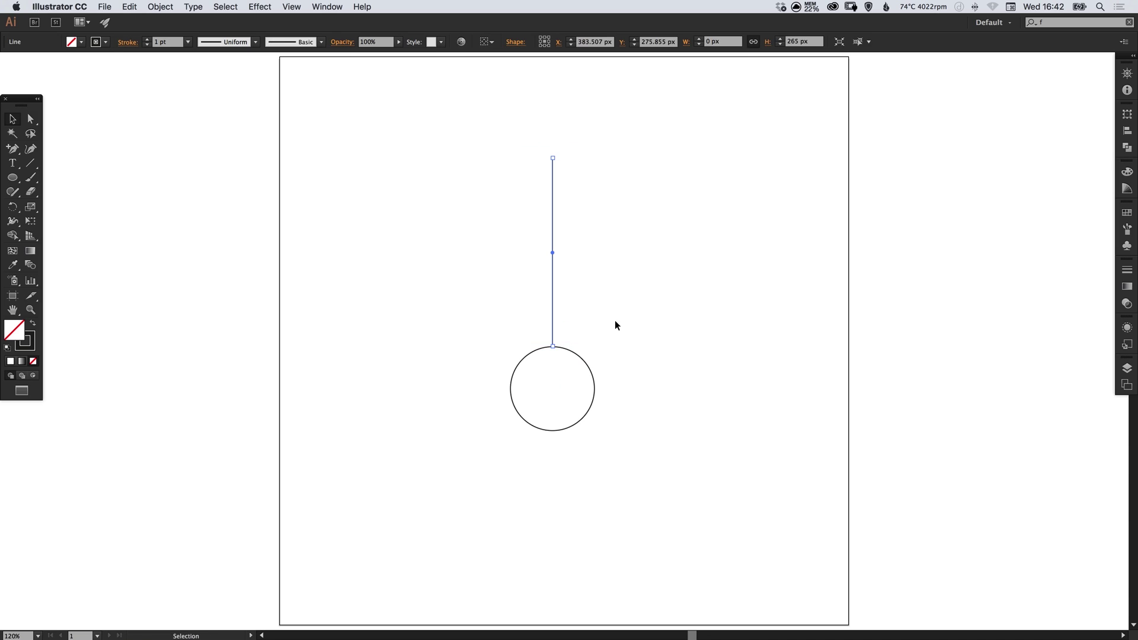
pyautogui.click(611, 321)
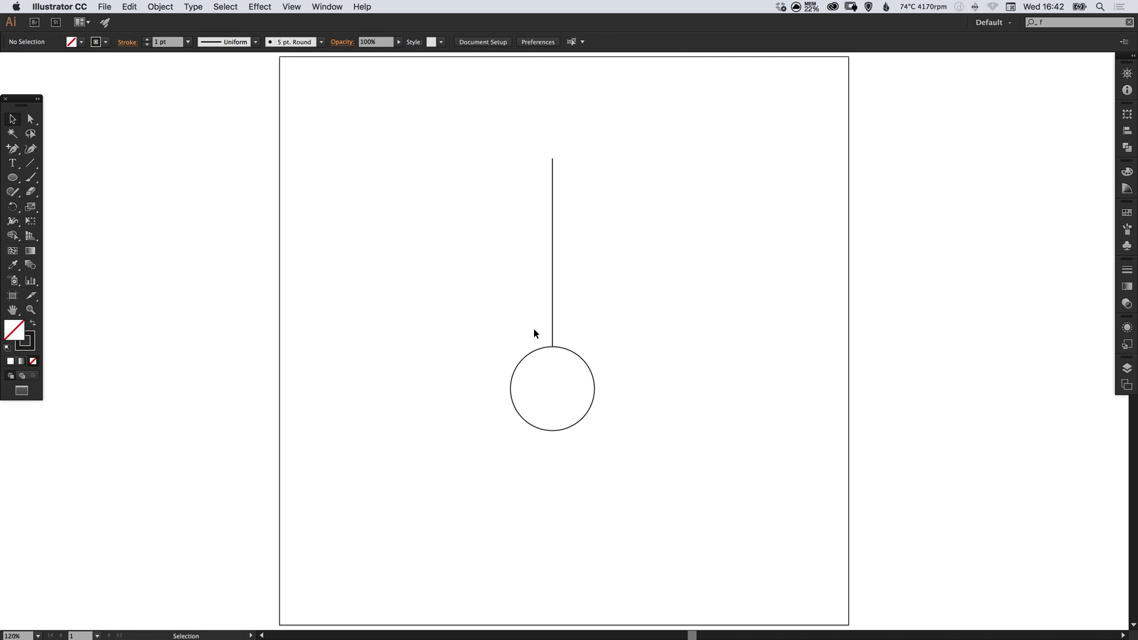
# - Give both the line and circle a 15 pt stroke with round caps
pyautogui.press('super+a')
pyautogui.click(1130, 271)
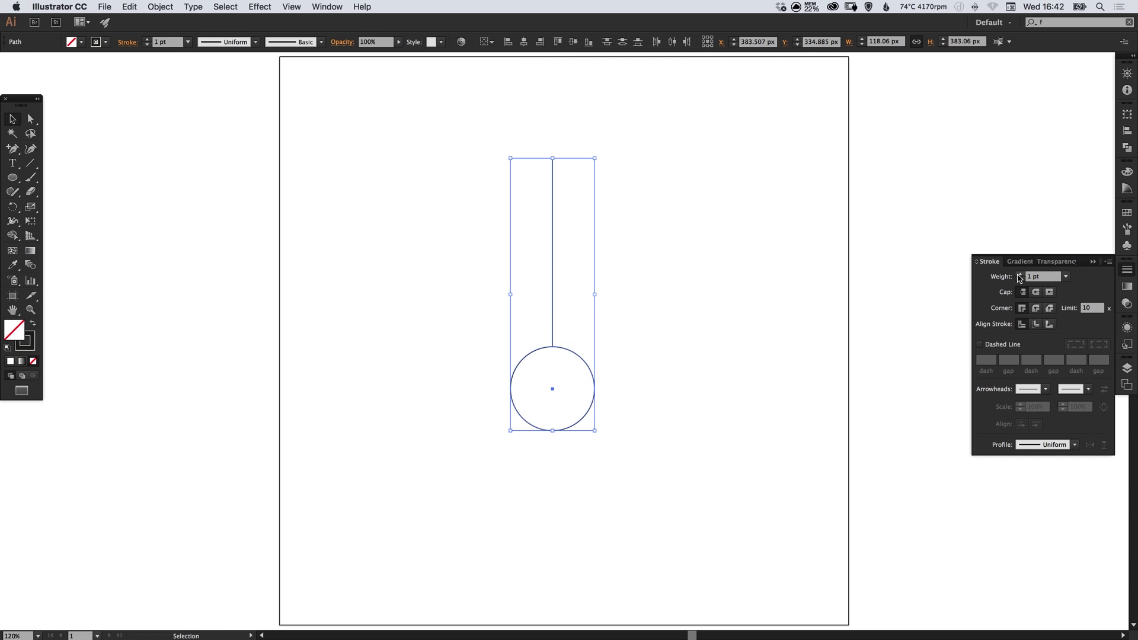
pyautogui.click(1021, 274)
pyautogui.click(1021, 274)
pyautogui.click(1021, 274)
pyautogui.click(1020, 274)
pyautogui.click(1021, 274)
pyautogui.click(1021, 274)
pyautogui.click(1021, 274)
pyautogui.click(1020, 274)
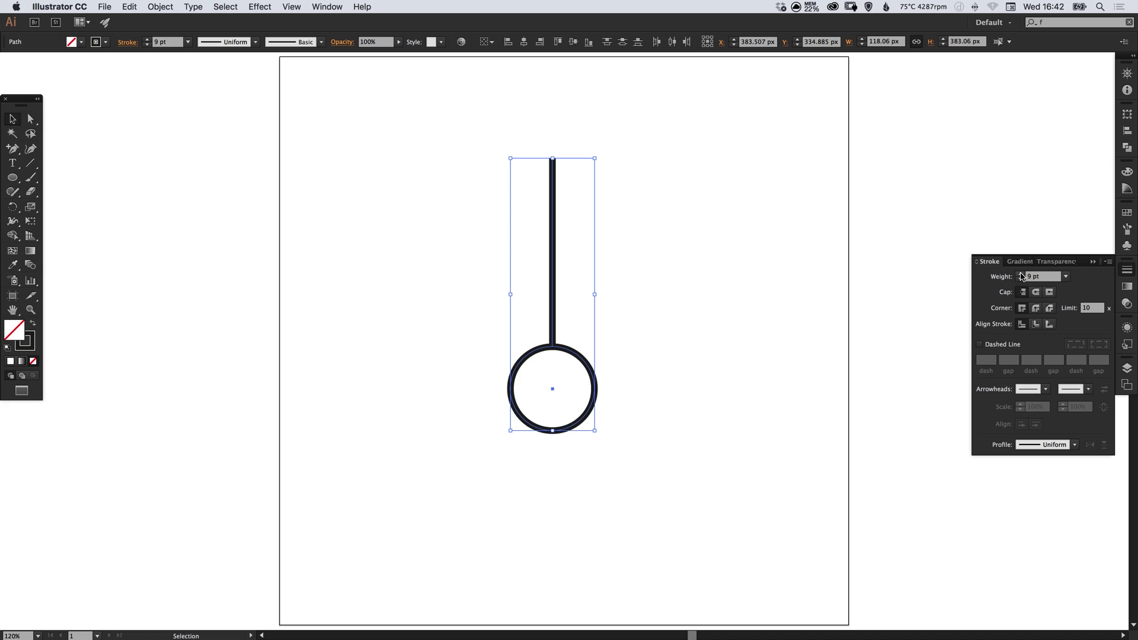
pyautogui.click(1021, 274)
pyautogui.click(1021, 274)
pyautogui.click(1021, 274)
pyautogui.click(1021, 274)
pyautogui.click(1021, 274)
pyautogui.click(1021, 273)
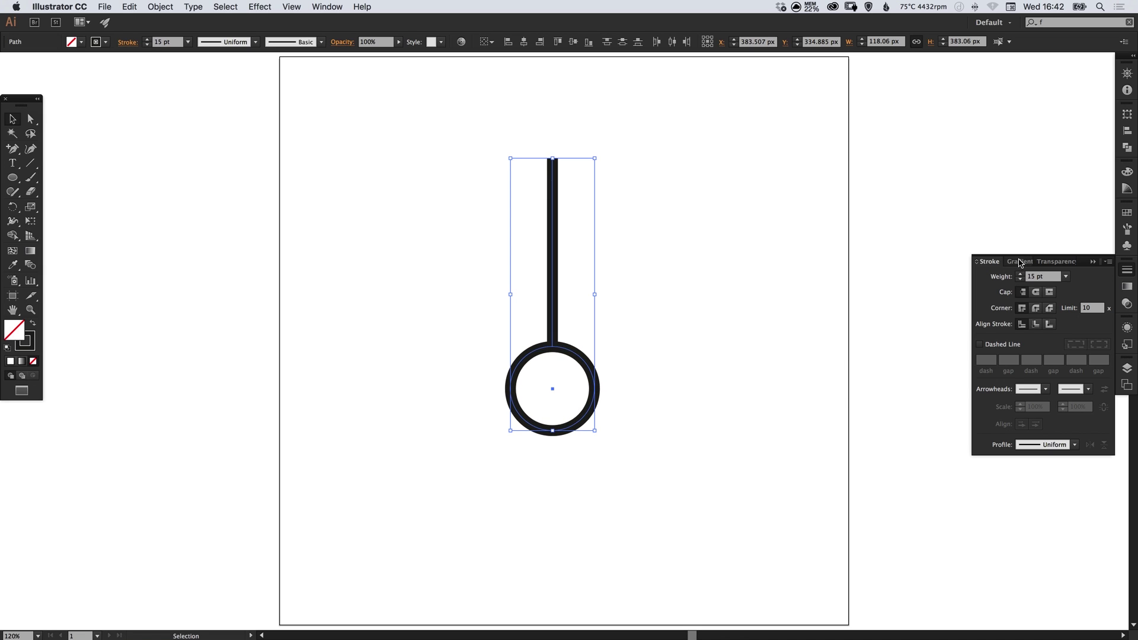
pyautogui.click(1036, 294)
# - Swap the circle's fill and stroke so it becomes a solid black disc
pyautogui.click(1126, 269)
pyautogui.click(627, 305)
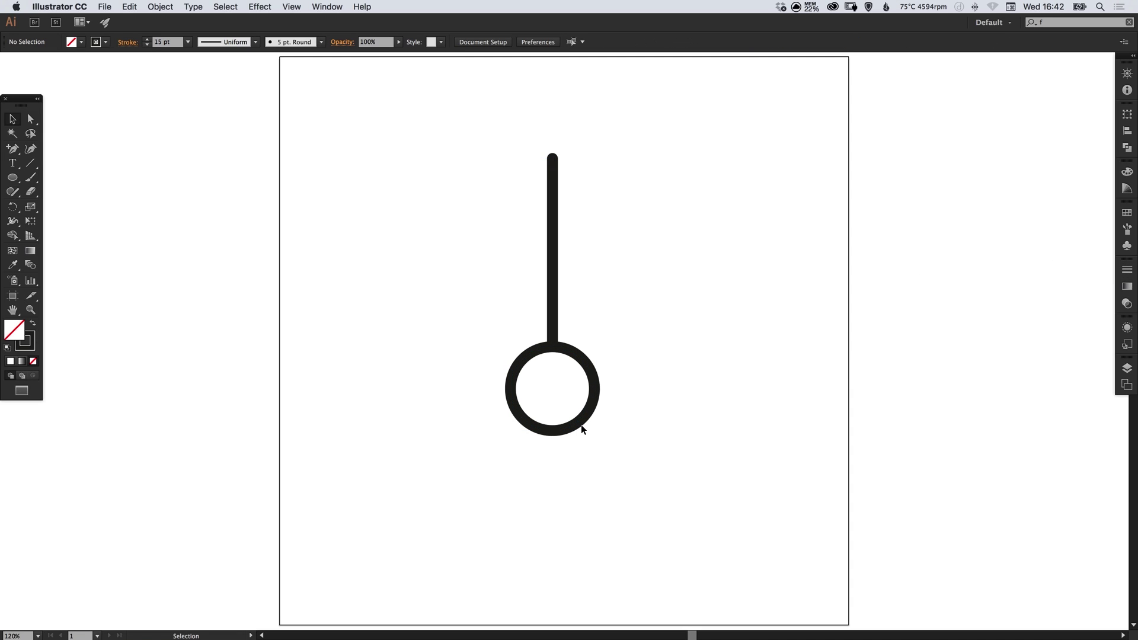
pyautogui.moveTo(543, 416); pyautogui.dragTo(543, 417)
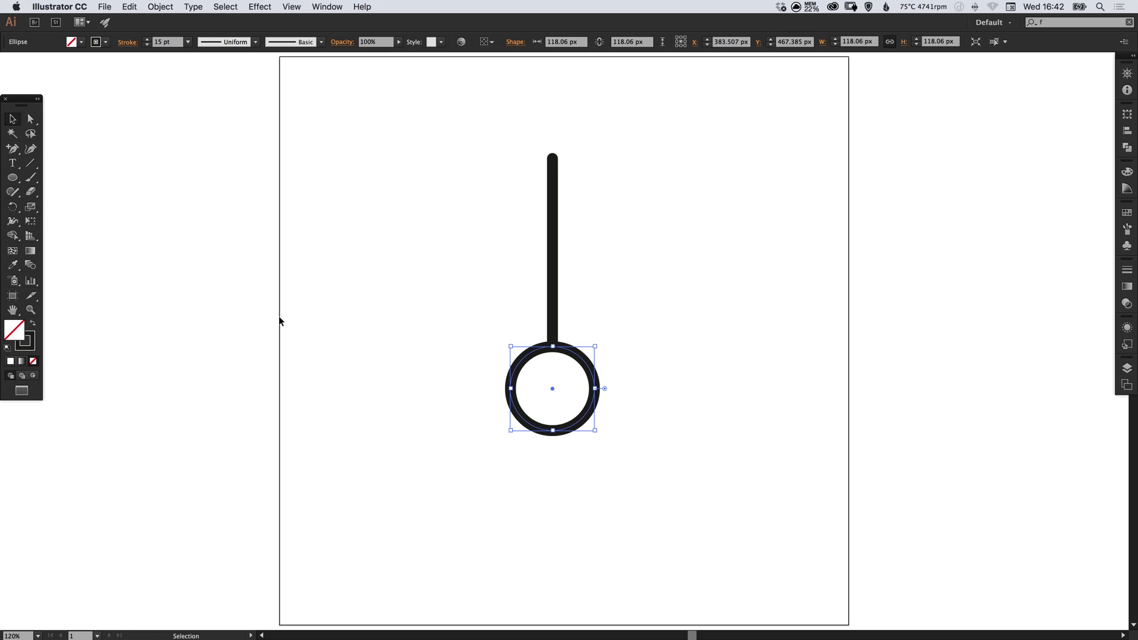
pyautogui.click(33, 324)
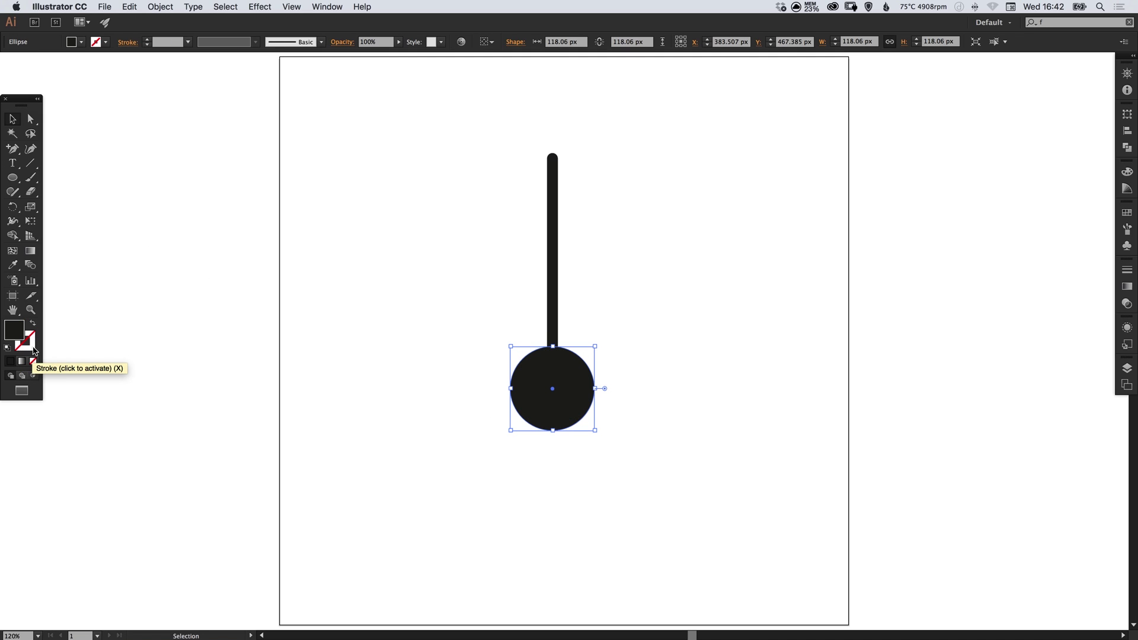
# - Shrink the bulb to about 83.48 px, then select the whole thermometer
pyautogui.click(492, 356)
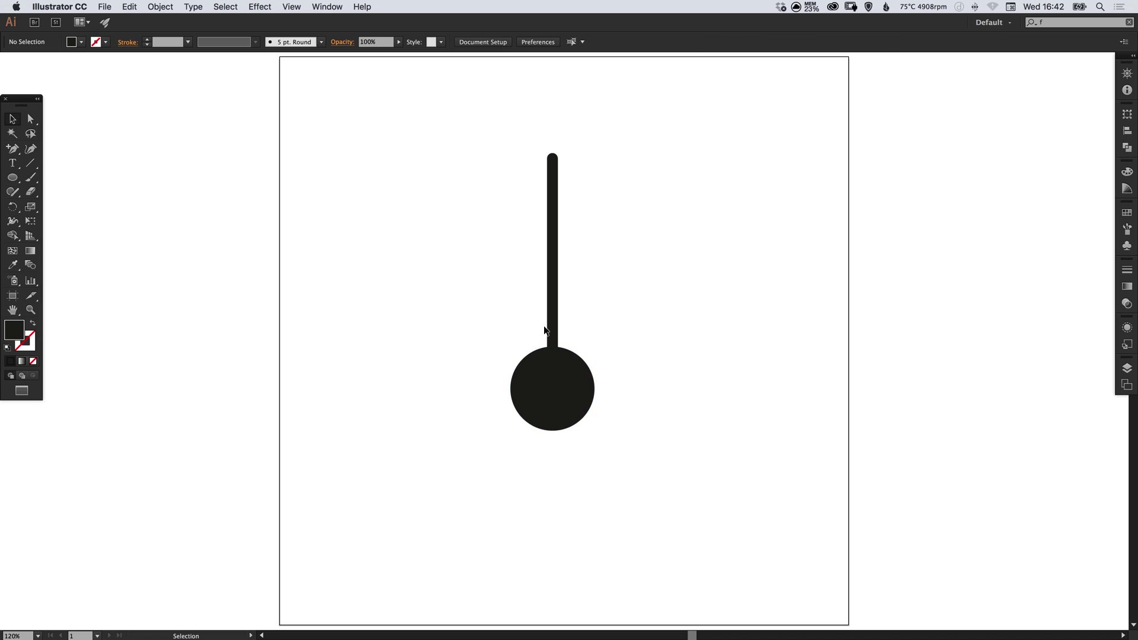
pyautogui.click(543, 368)
pyautogui.moveTo(595, 347); pyautogui.dragTo(571, 371)
pyautogui.click(592, 316)
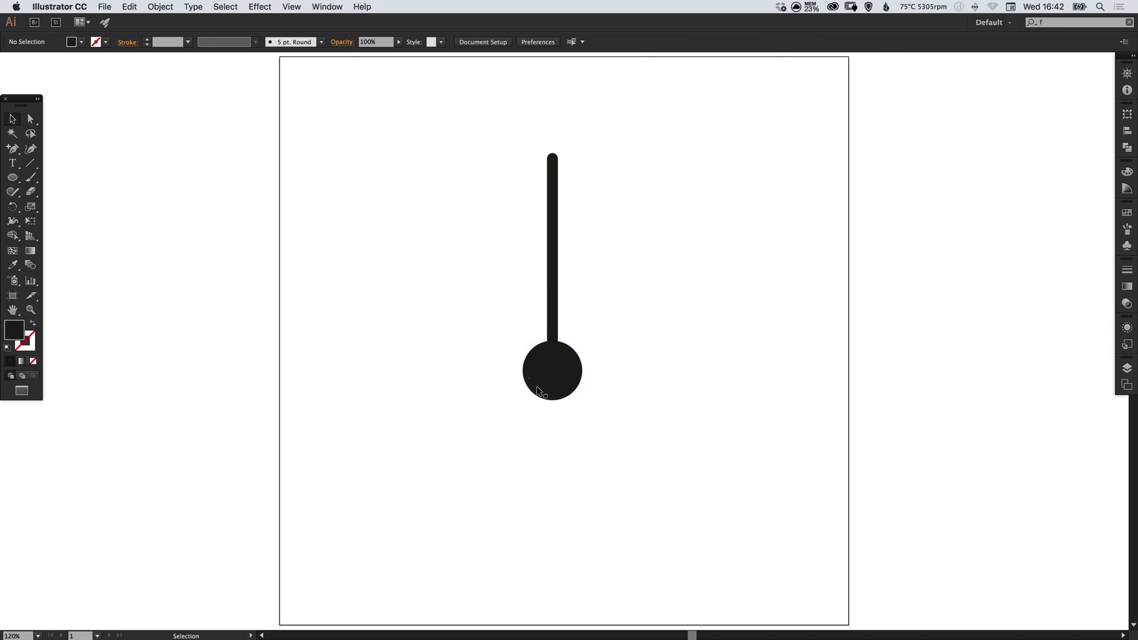
pyautogui.moveTo(493, 419); pyautogui.dragTo(610, 120)
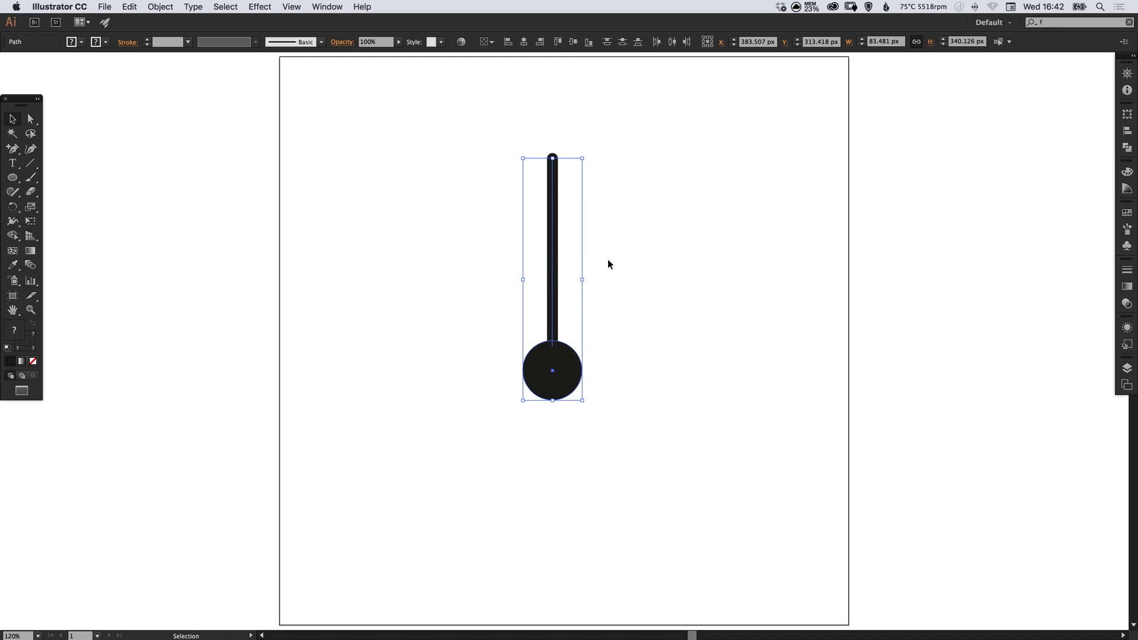
# - Expand the stem and bulb's fill and stroke, then unite them with Pathfinder
pyautogui.click(167, 6)
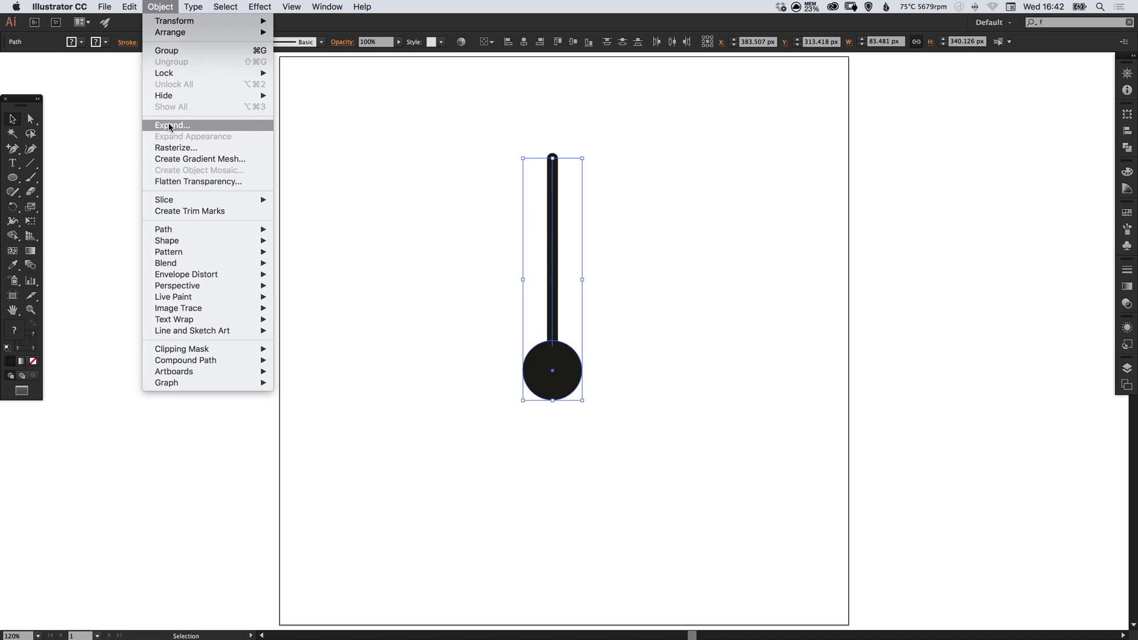
pyautogui.click(187, 123)
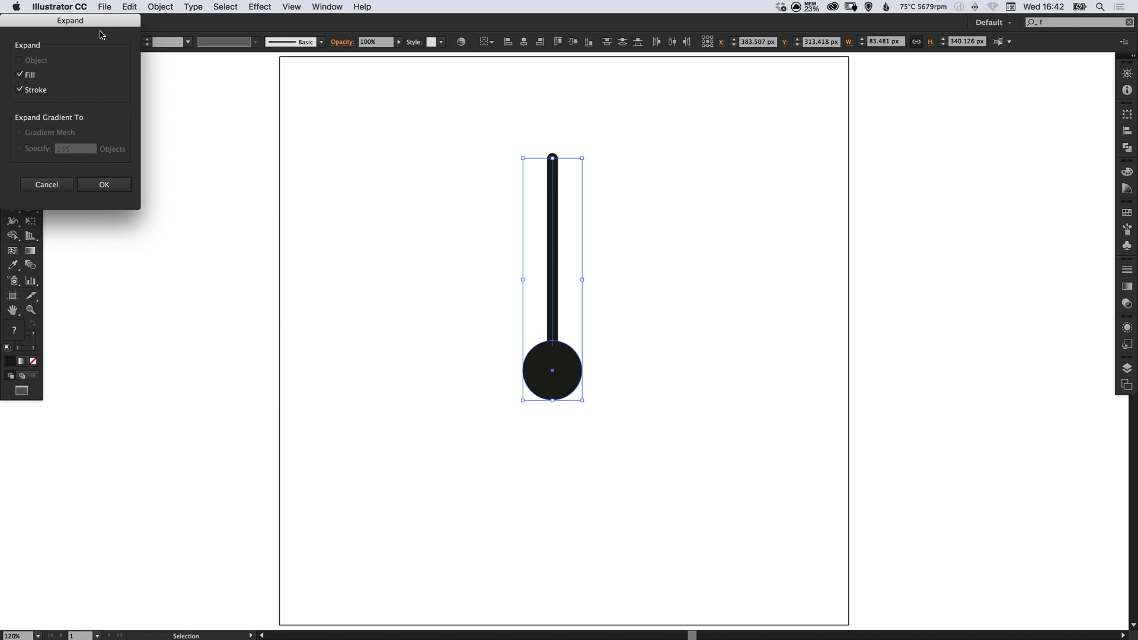
pyautogui.moveTo(106, 25); pyautogui.dragTo(409, 185)
pyautogui.click(413, 348)
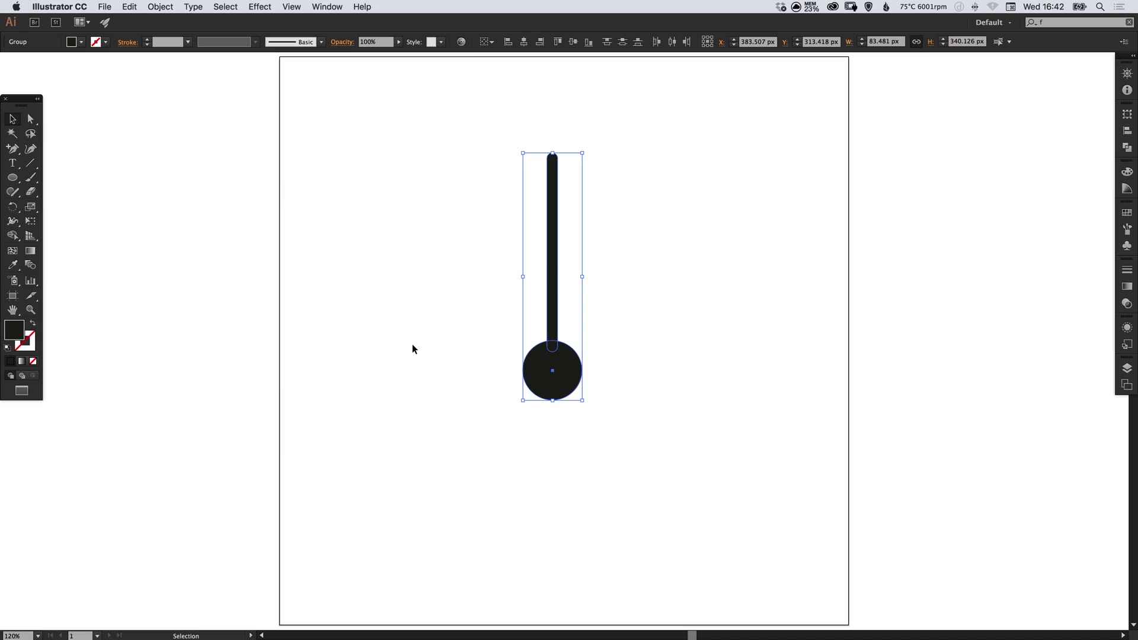
pyautogui.click(1127, 147)
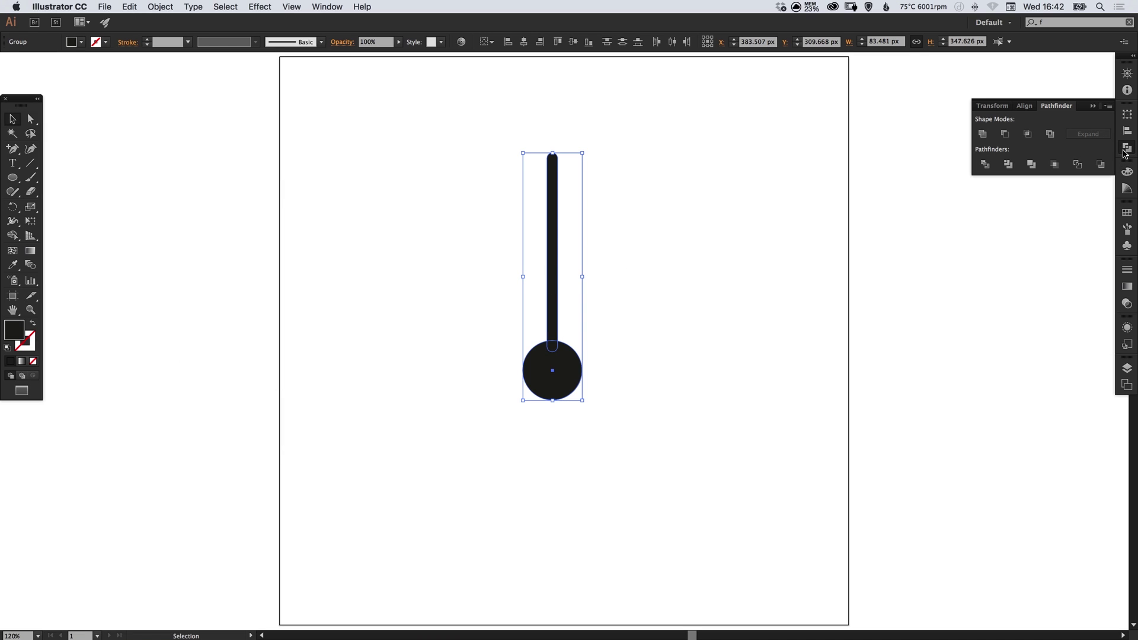
pyautogui.click(983, 135)
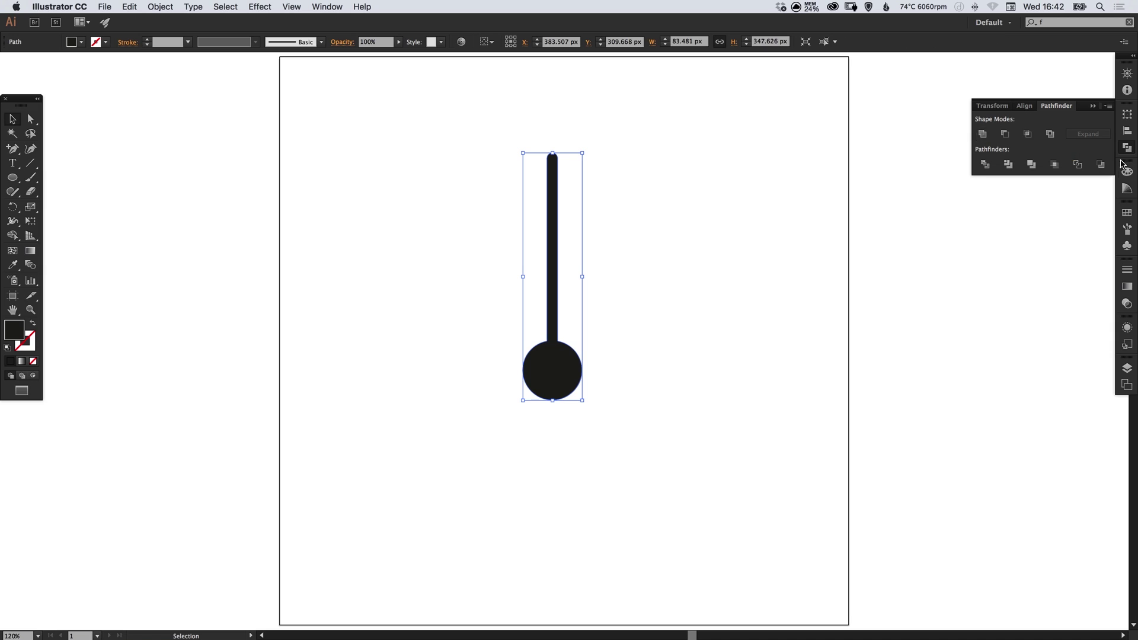
pyautogui.click(1127, 148)
# - Enlarge the united thermometer to 129.278 × 538.331 px and centre it at 400, 400 px
pyautogui.click(585, 294)
pyautogui.click(551, 285)
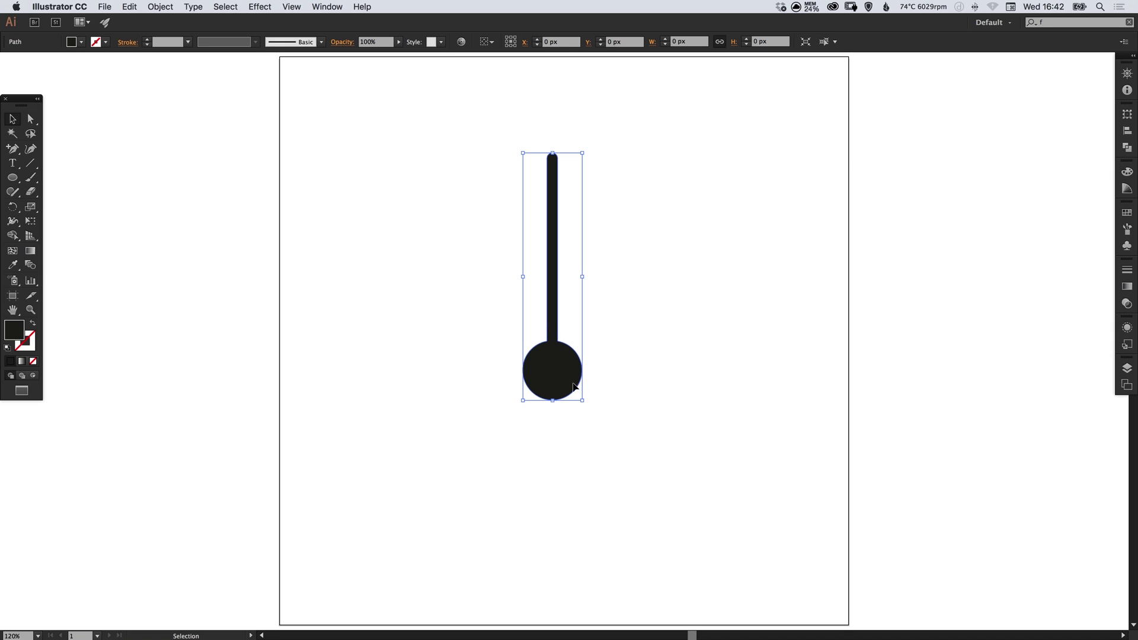
pyautogui.moveTo(583, 401); pyautogui.dragTo(624, 469)
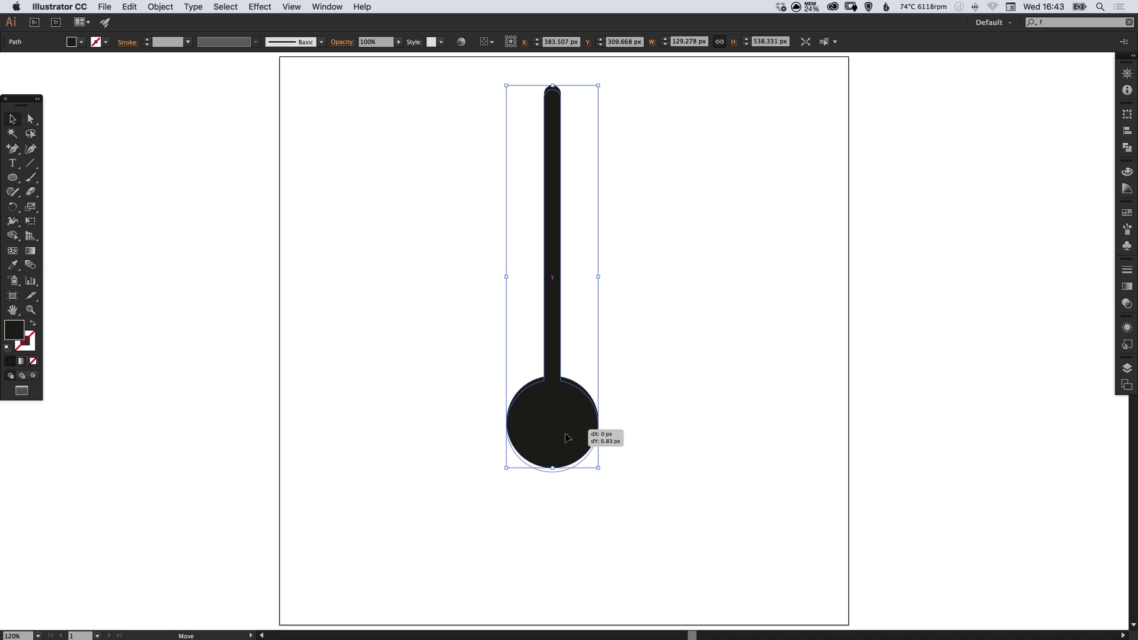
pyautogui.moveTo(574, 439); pyautogui.dragTo(576, 498)
pyautogui.moveTo(557, 418); pyautogui.dragTo(557, 418)
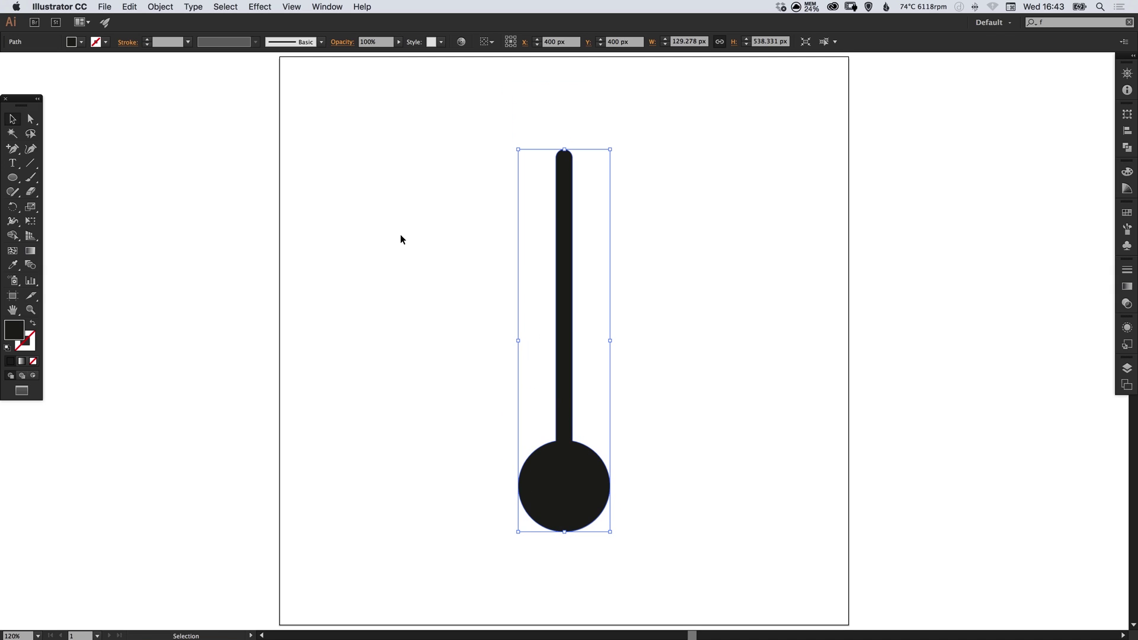
# - Start an Offset Path with preview on and try a 60 px offset
pyautogui.click(160, 7)
pyautogui.moveTo(213, 234)
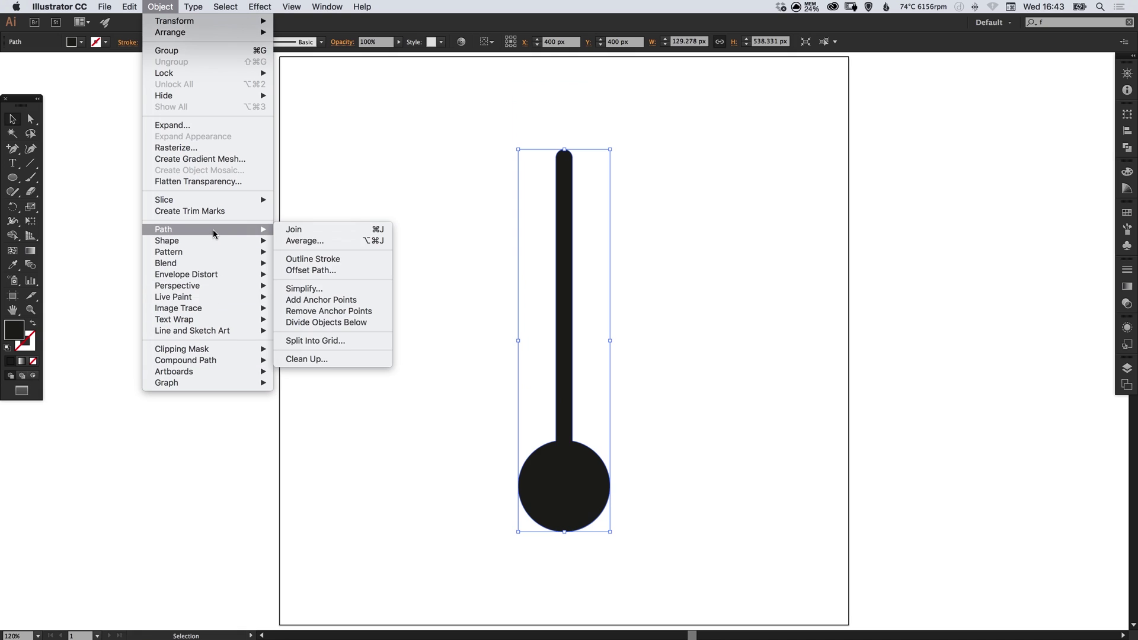
pyautogui.click(328, 271)
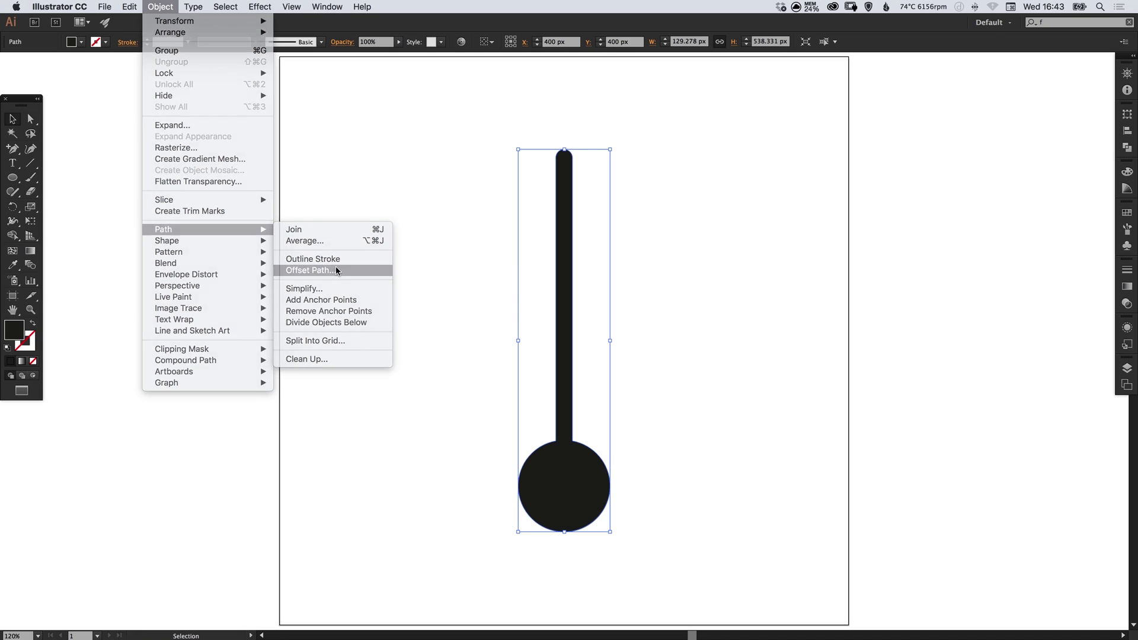
pyautogui.click(26, 112)
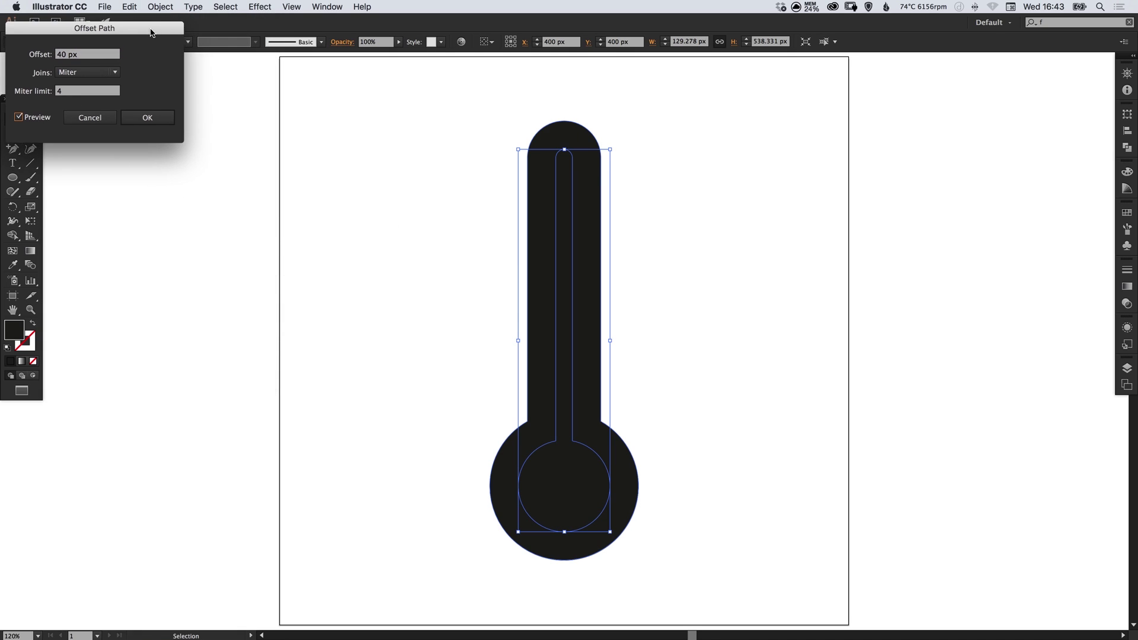
pyautogui.moveTo(152, 20); pyautogui.dragTo(331, 235)
pyautogui.click(273, 261)
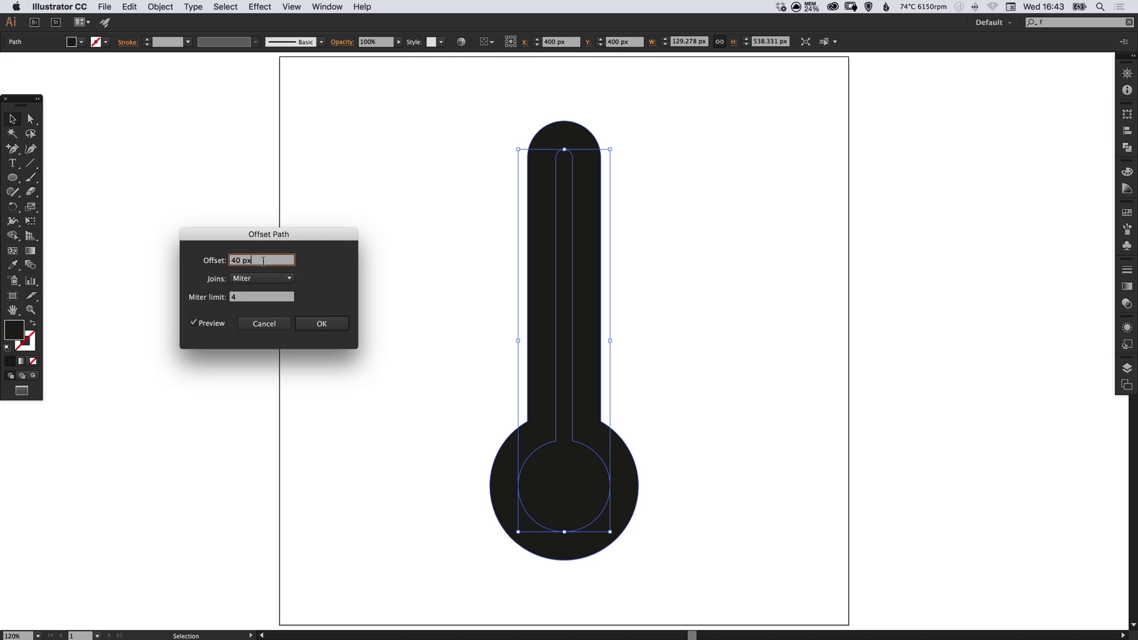
pyautogui.write('60')
pyautogui.press('Tab')
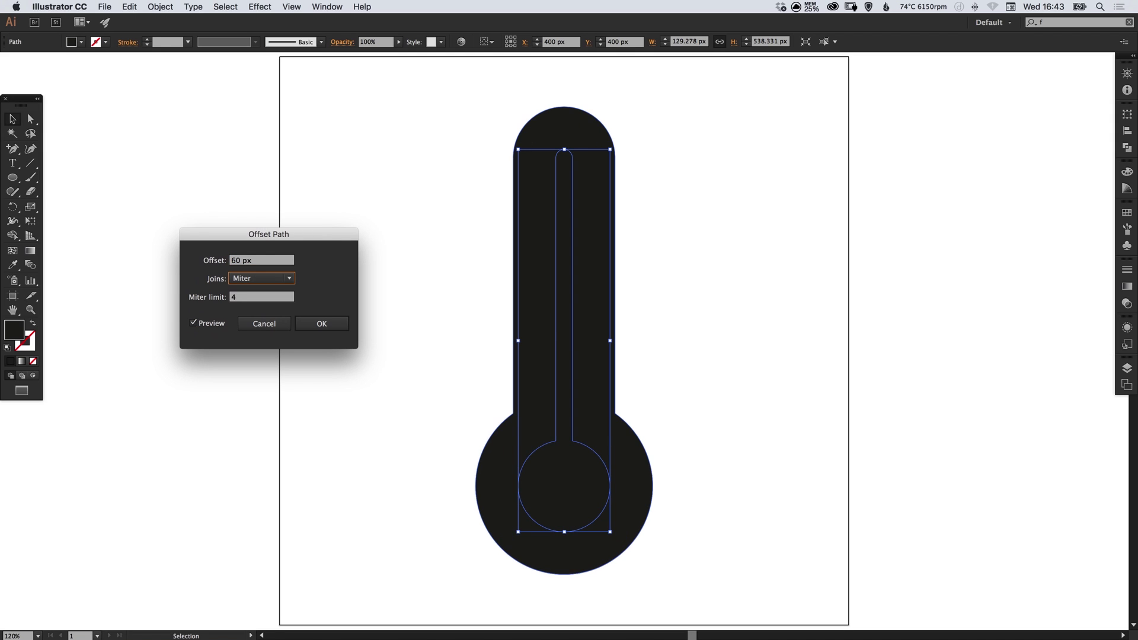
# - Compare a 40 px offset, then create the offset path at 50 px
pyautogui.hotkey('shift', 'Tab')
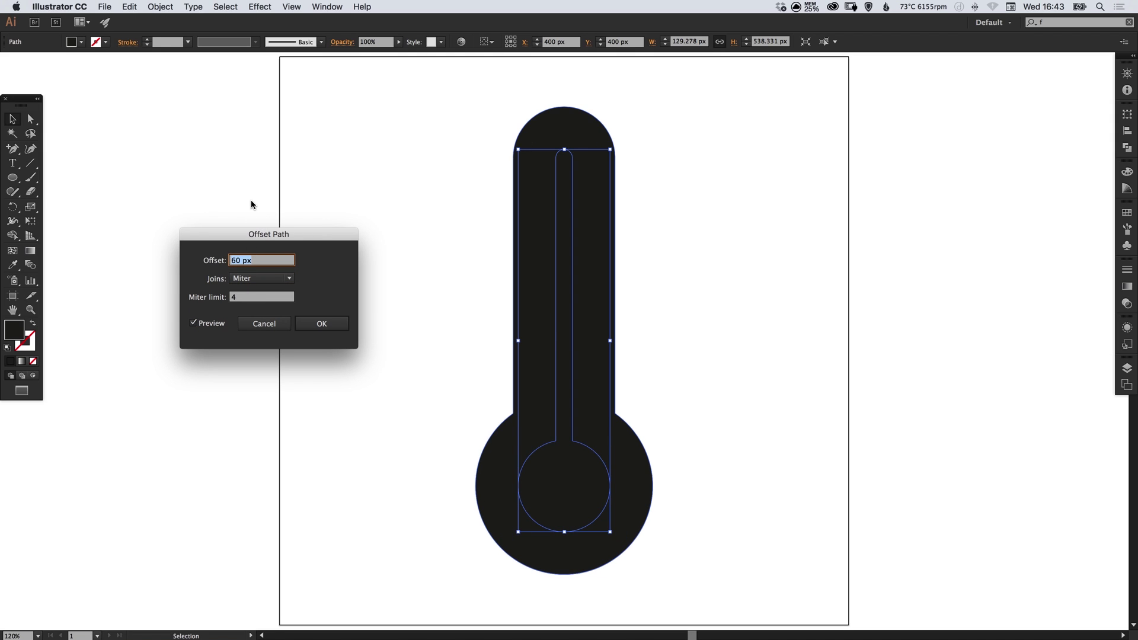
pyautogui.write('40')
pyautogui.press('Tab')
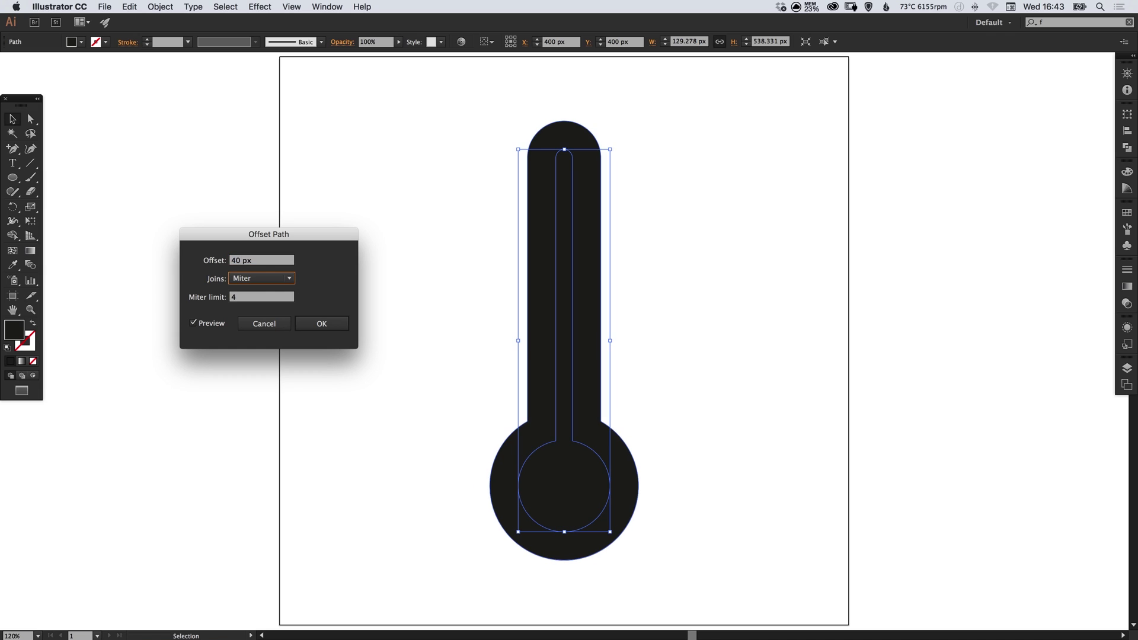
pyautogui.hotkey('shift', 'Tab')
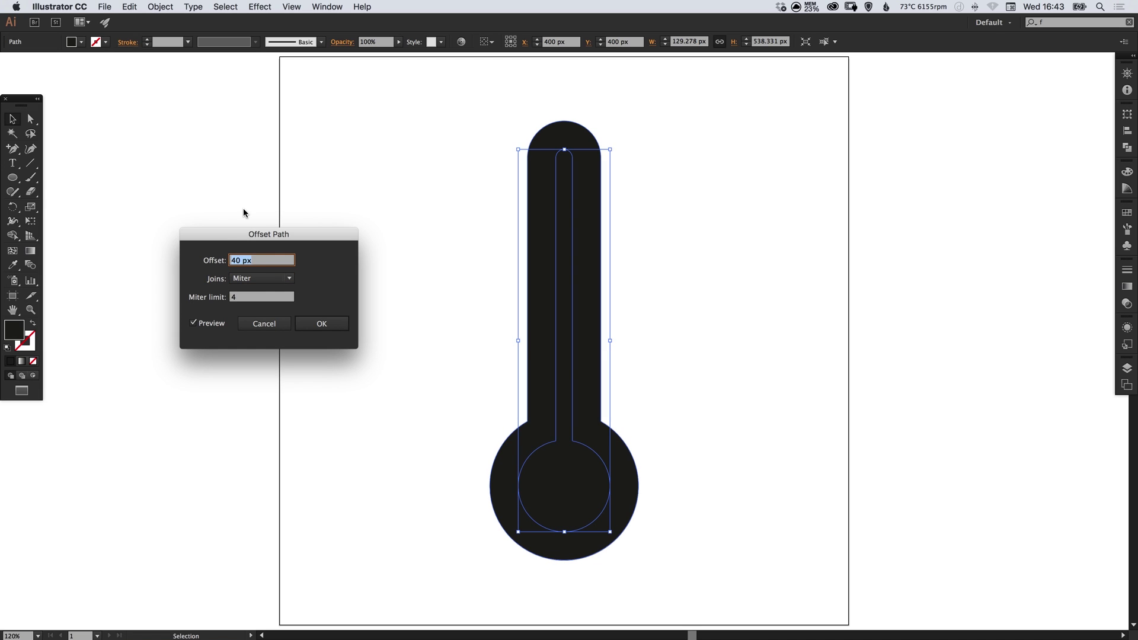
pyautogui.write('50')
pyautogui.click(322, 324)
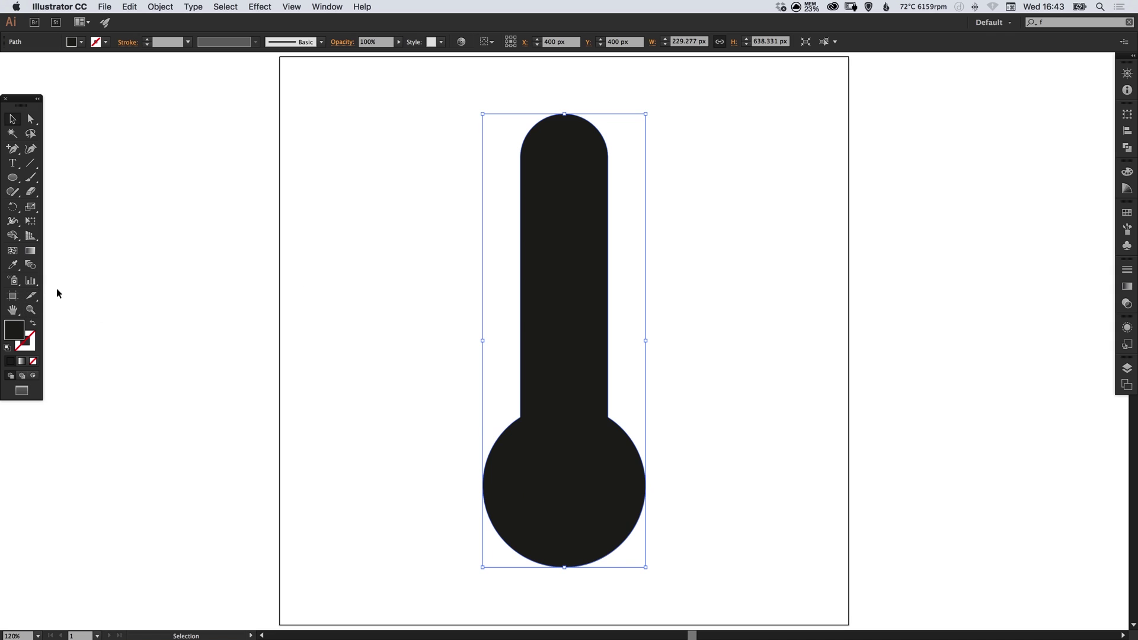
# - Swap the outer shape's fill to a stroke and raise its weight to 22 pt
pyautogui.click(33, 325)
pyautogui.click(1127, 270)
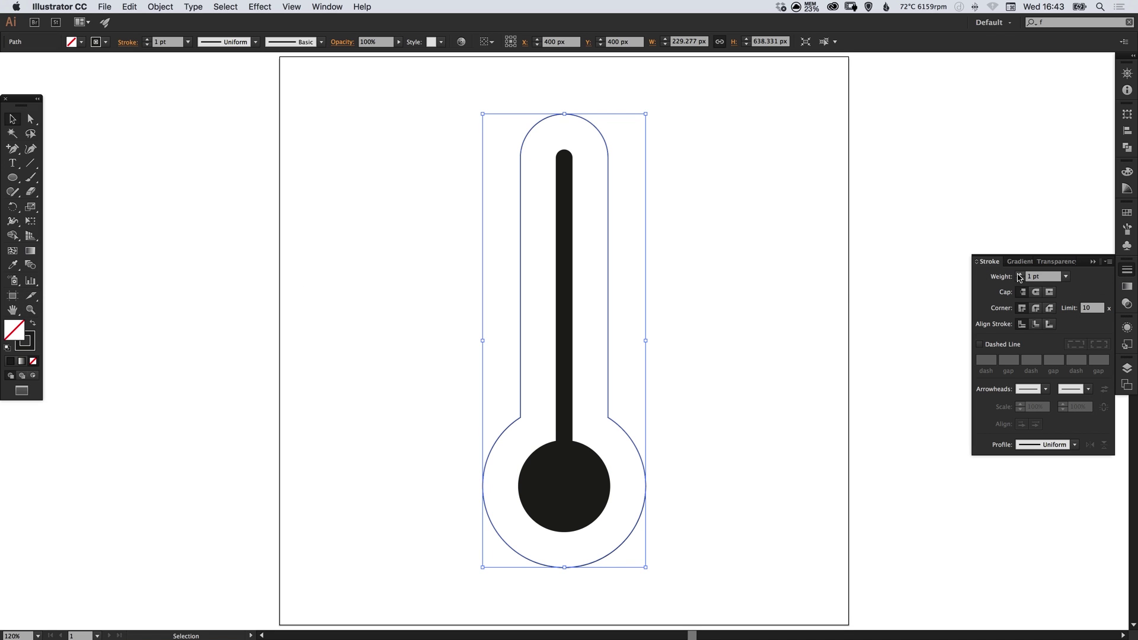
pyautogui.click(1020, 275)
pyautogui.click(1020, 275)
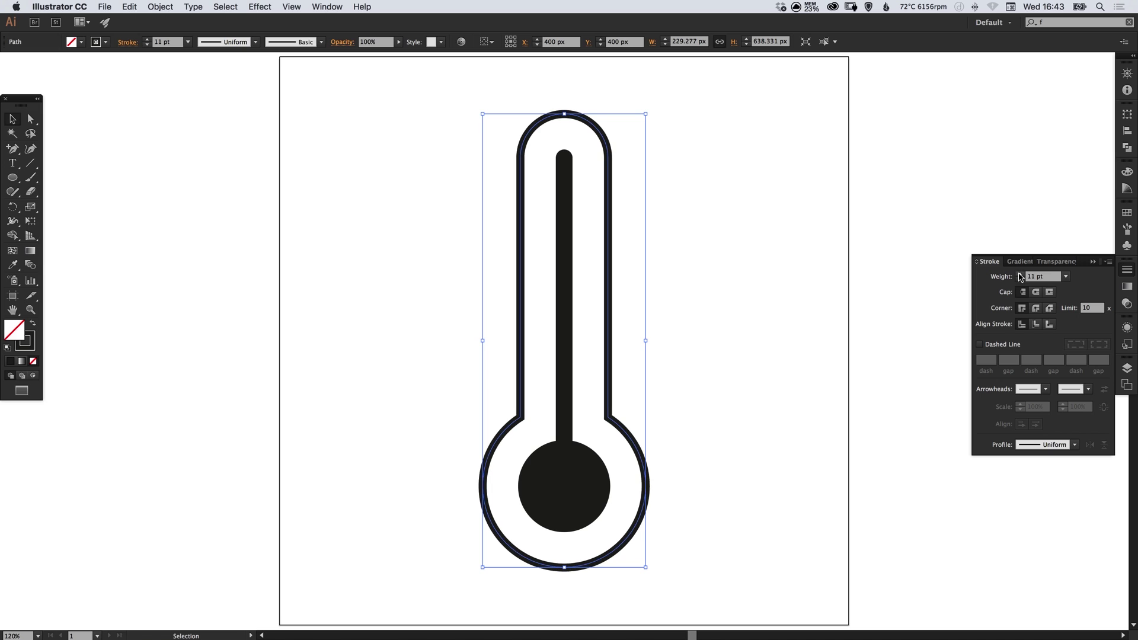
pyautogui.click(1020, 276)
pyautogui.click(1020, 275)
pyautogui.click(1020, 275)
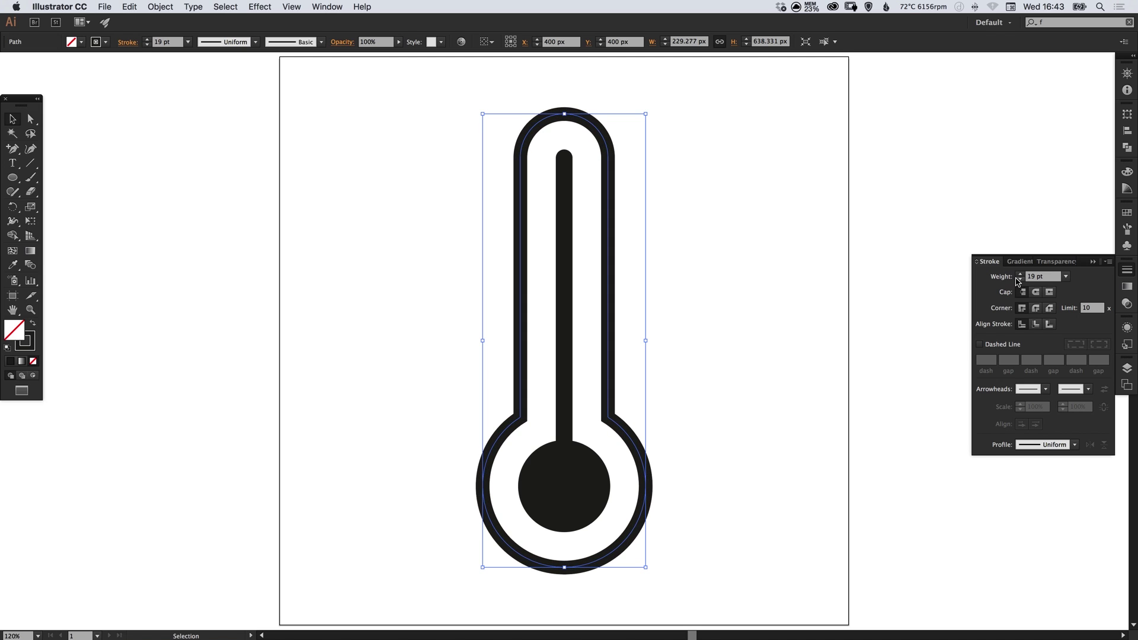
pyautogui.click(1020, 274)
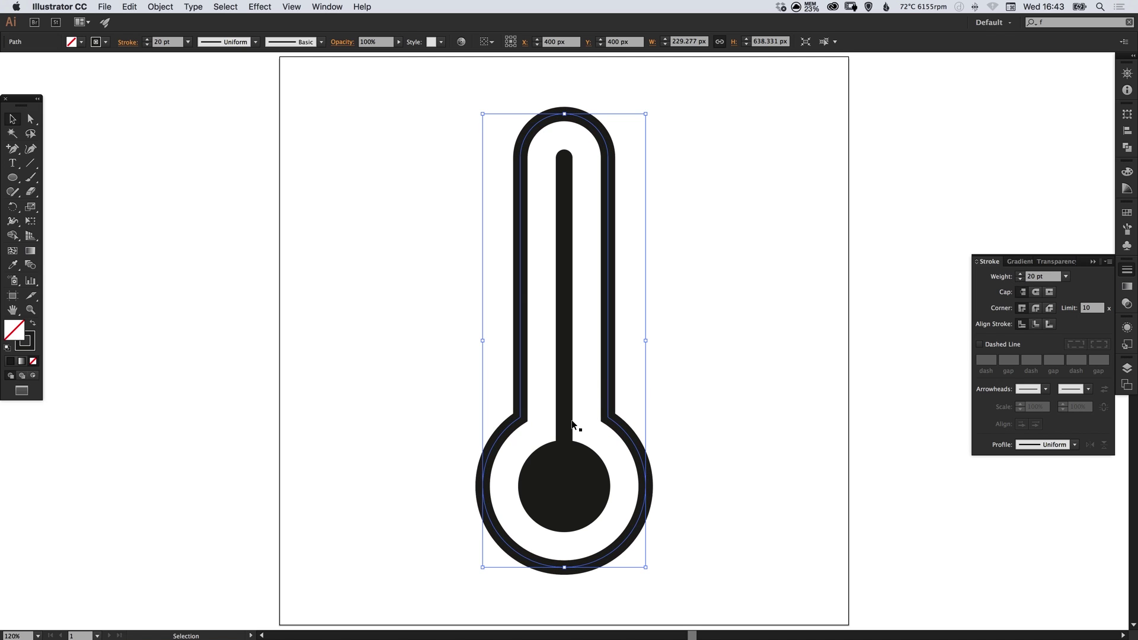
pyautogui.click(1021, 275)
pyautogui.click(1020, 274)
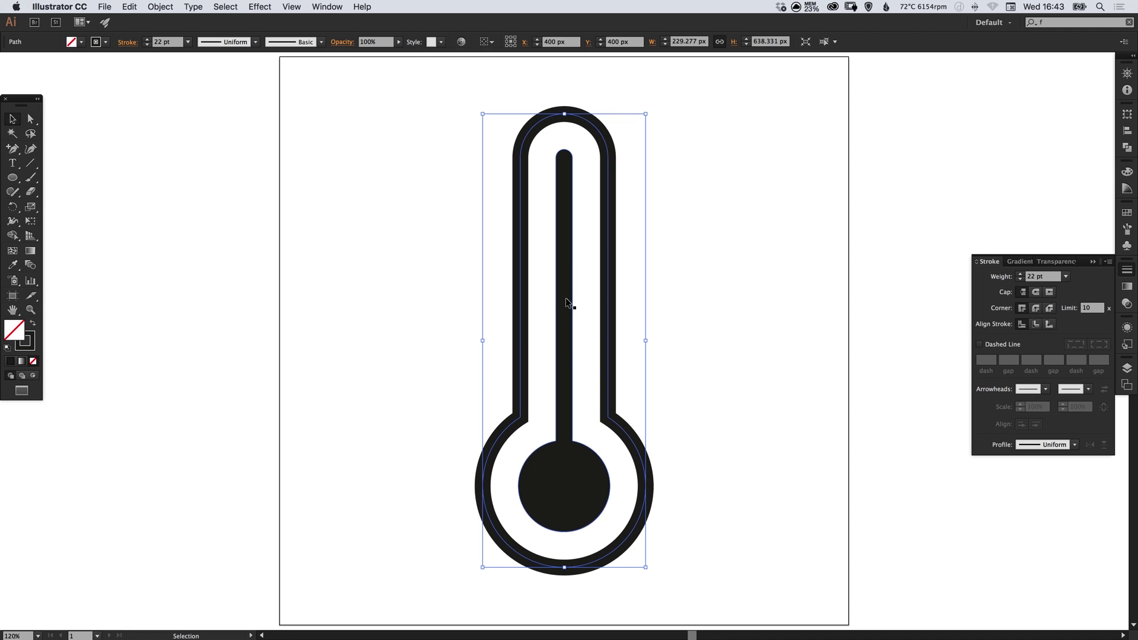
# - Give the 22 pt outline round corner joins and inspect the corners up close
pyautogui.press('super+equal')
pyautogui.press('super+equal')
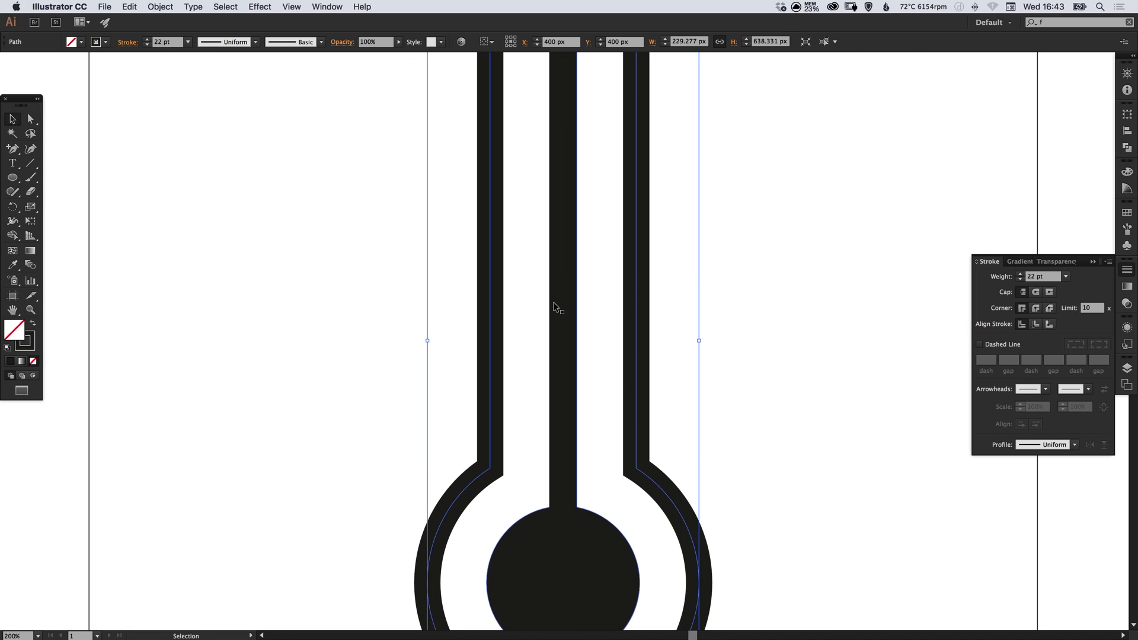
pyautogui.click(692, 420)
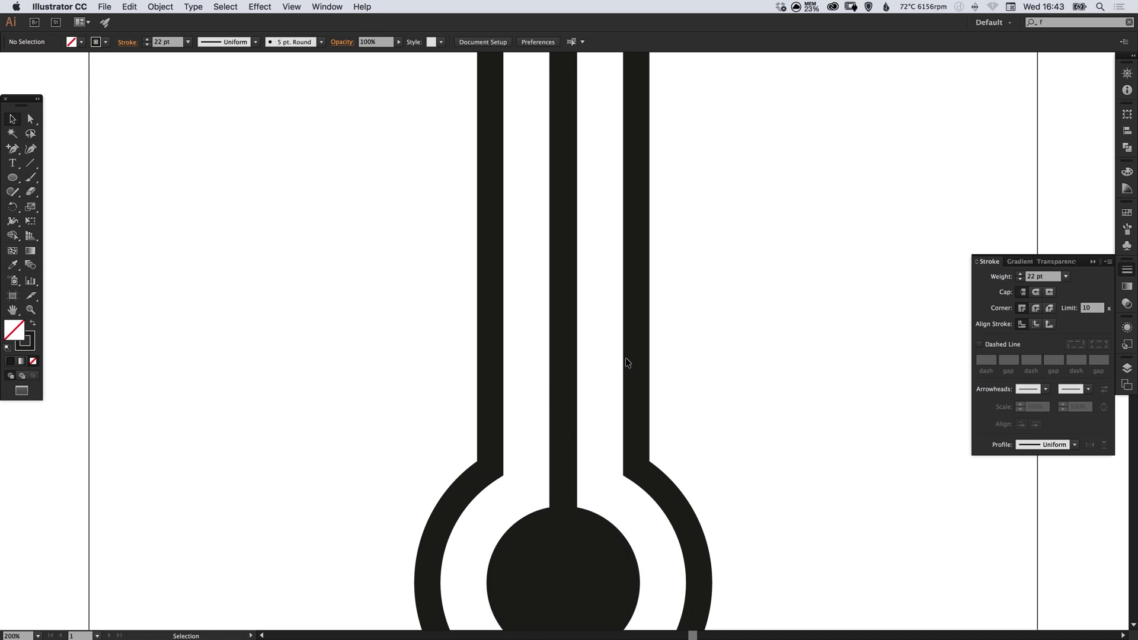
pyautogui.press('super+minus')
pyautogui.press('super+minus')
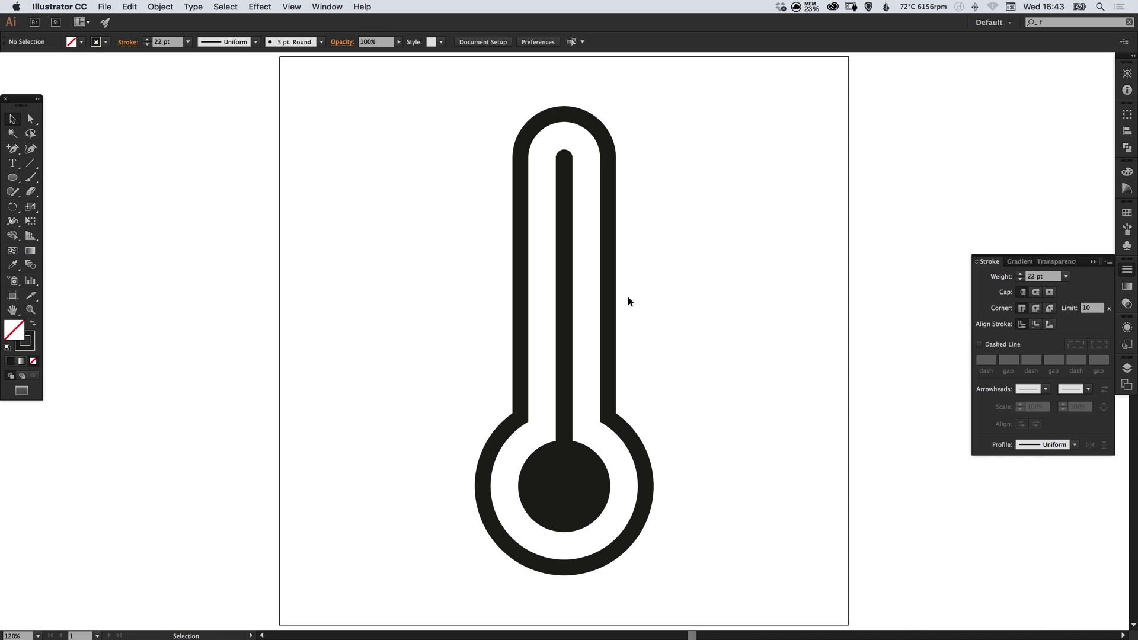
pyautogui.click(617, 419)
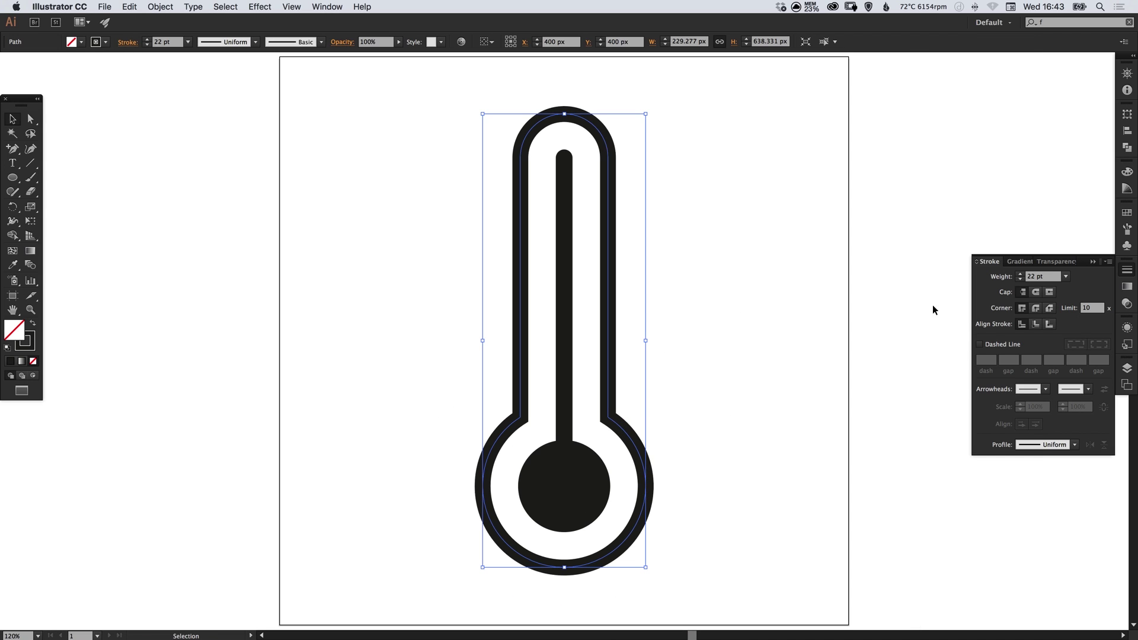
pyautogui.moveTo(427, 342); pyautogui.dragTo(674, 392)
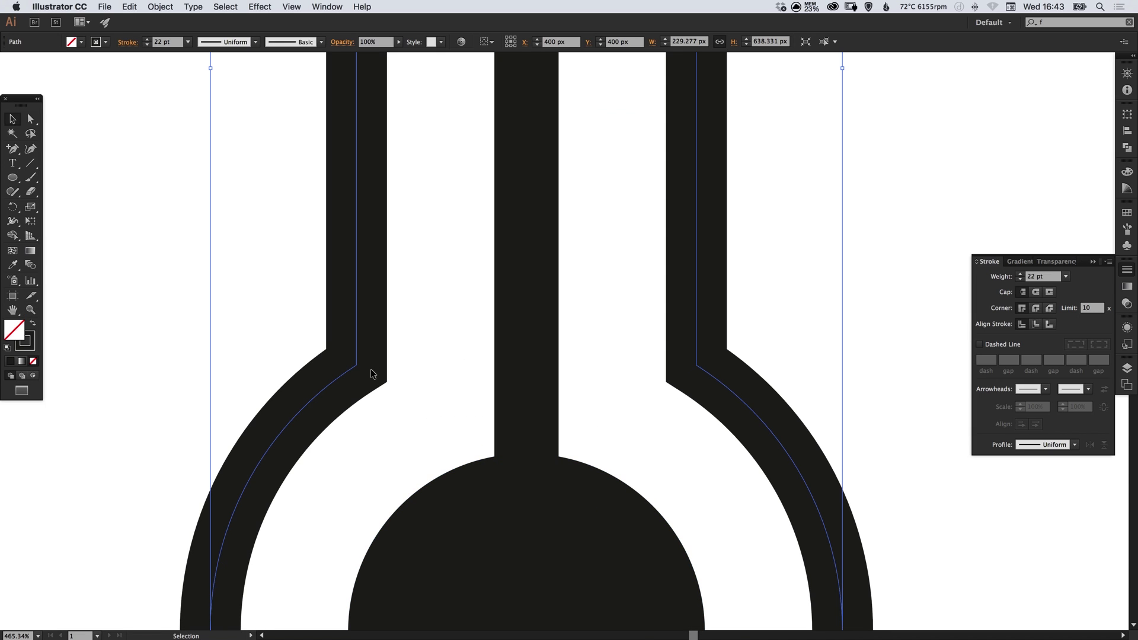
pyautogui.click(1037, 309)
pyautogui.click(919, 385)
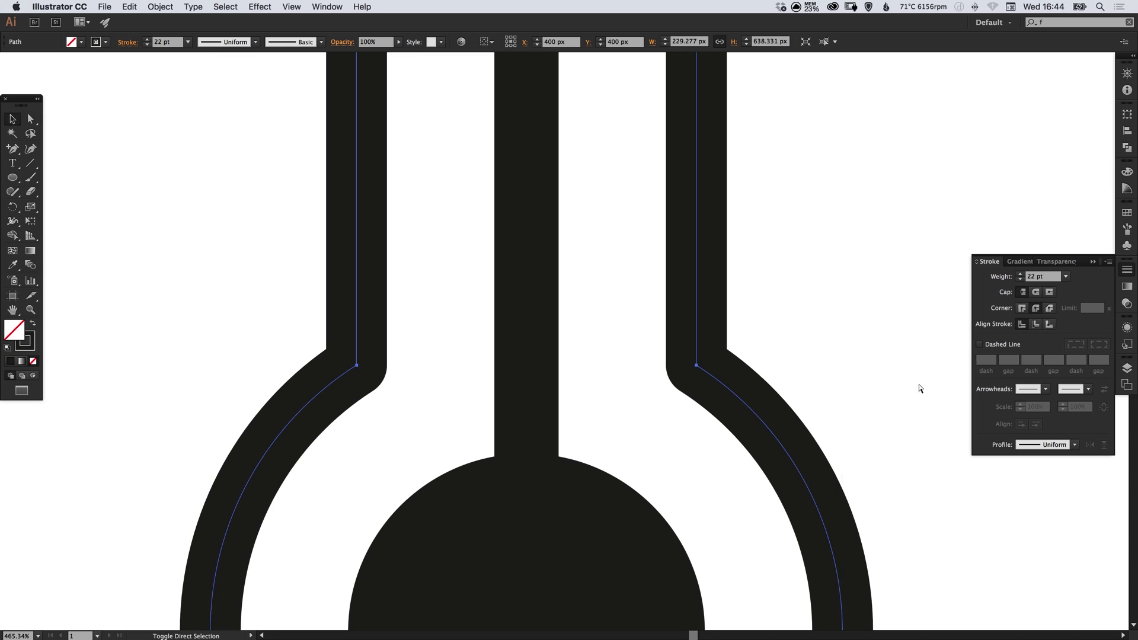
pyautogui.press('super+1')
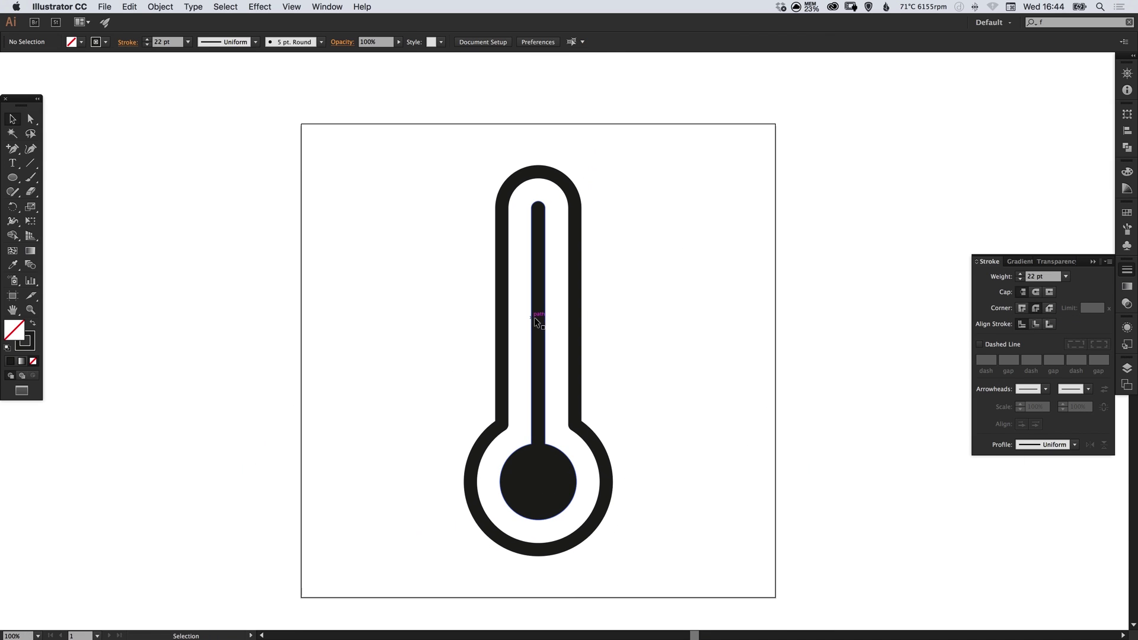
# - Draw a short round-capped tick mark to the right of the tube
pyautogui.click(578, 330)
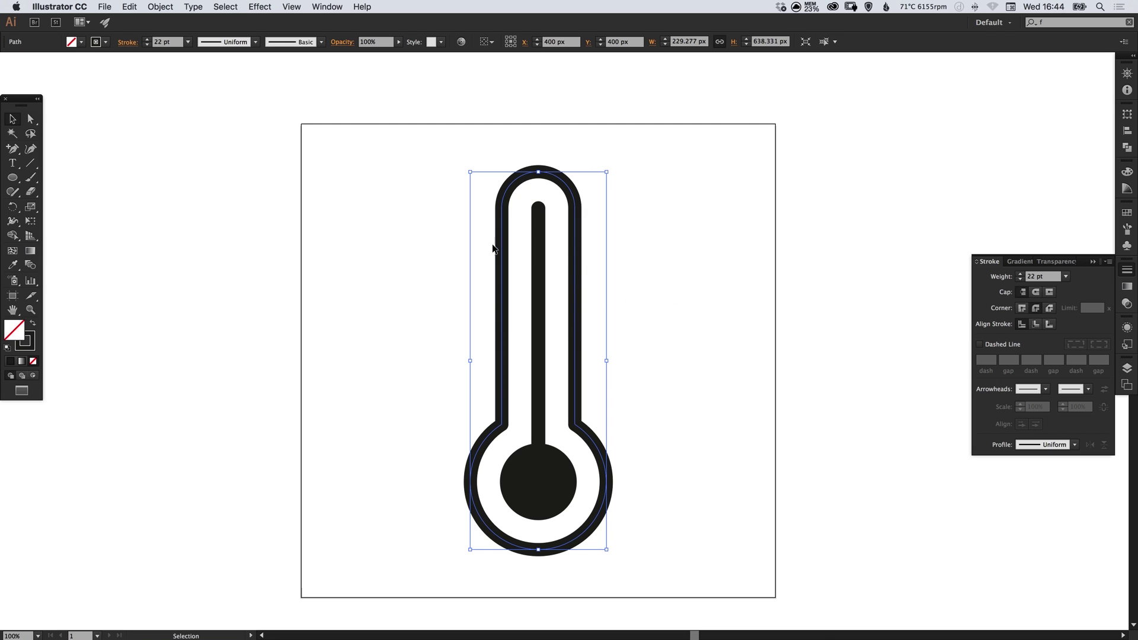
pyautogui.click(31, 164)
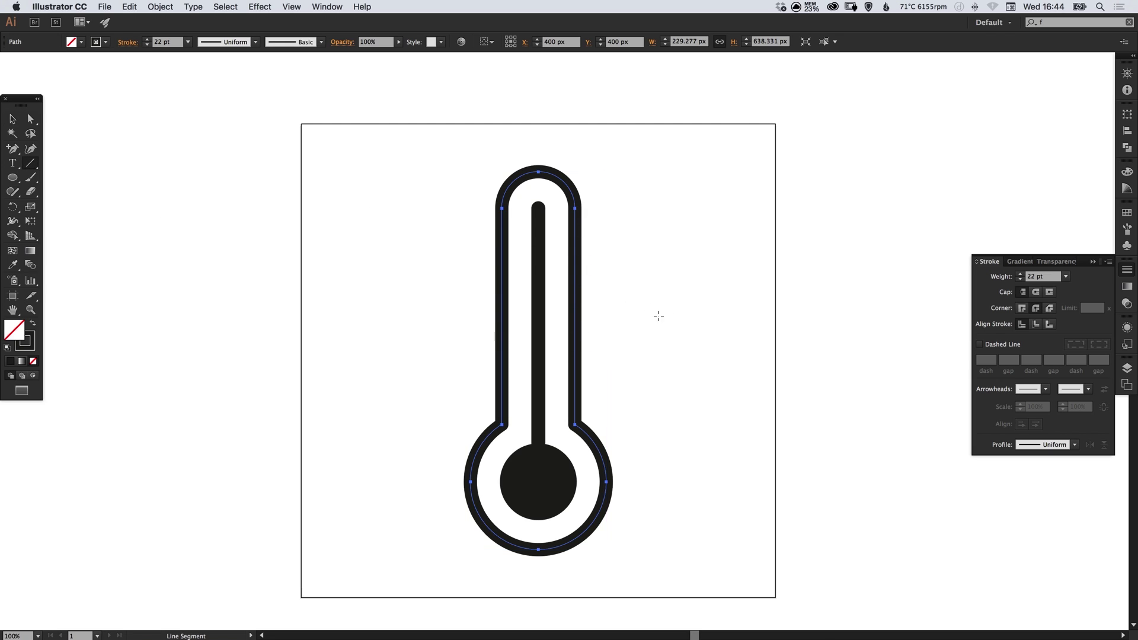
pyautogui.moveTo(626, 282)
pyautogui.mouseDown()
pyautogui.moveTo(672, 283)
pyautogui.moveTo(607, 257)
pyautogui.mouseUp()
pyautogui.press('v')
pyautogui.click(637, 303)
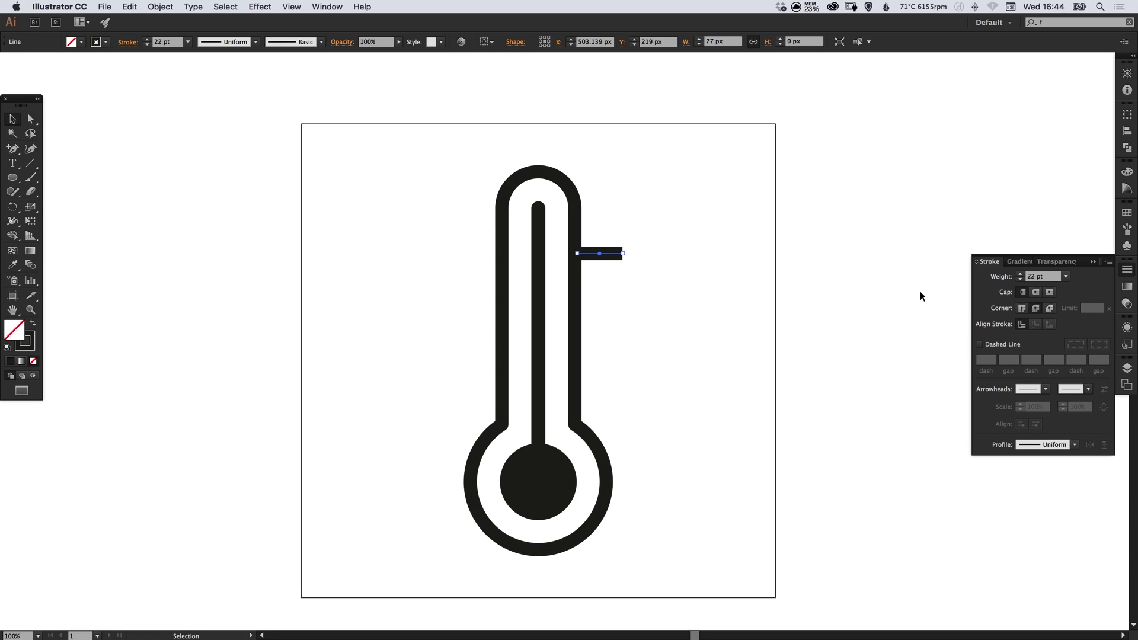
pyautogui.click(1036, 292)
pyautogui.click(688, 210)
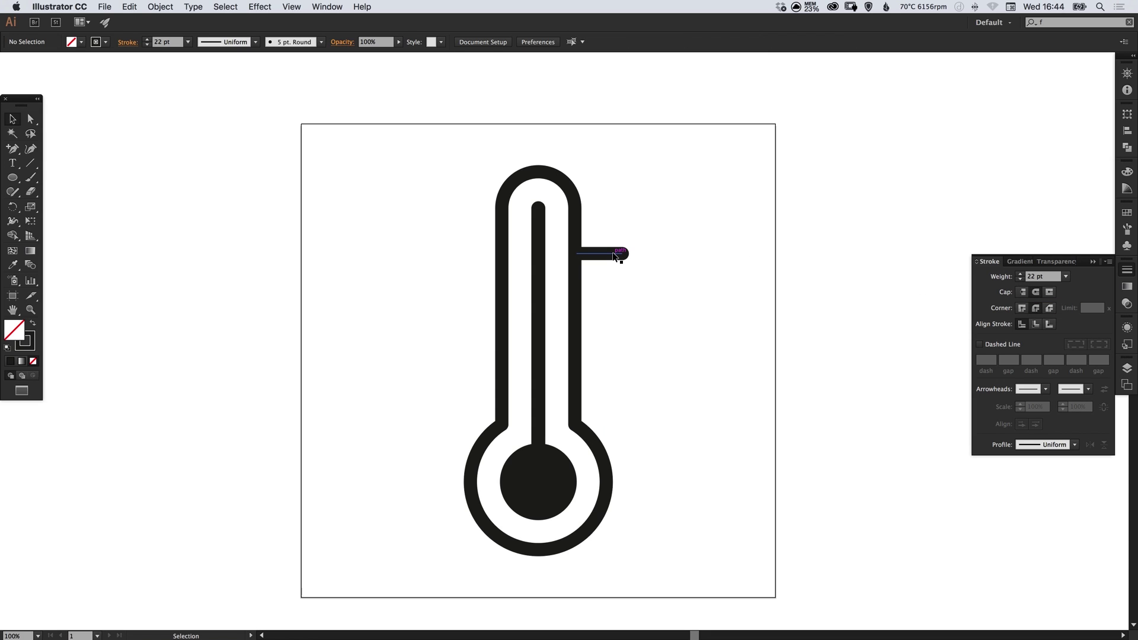
pyautogui.moveTo(613, 256); pyautogui.dragTo(622, 255)
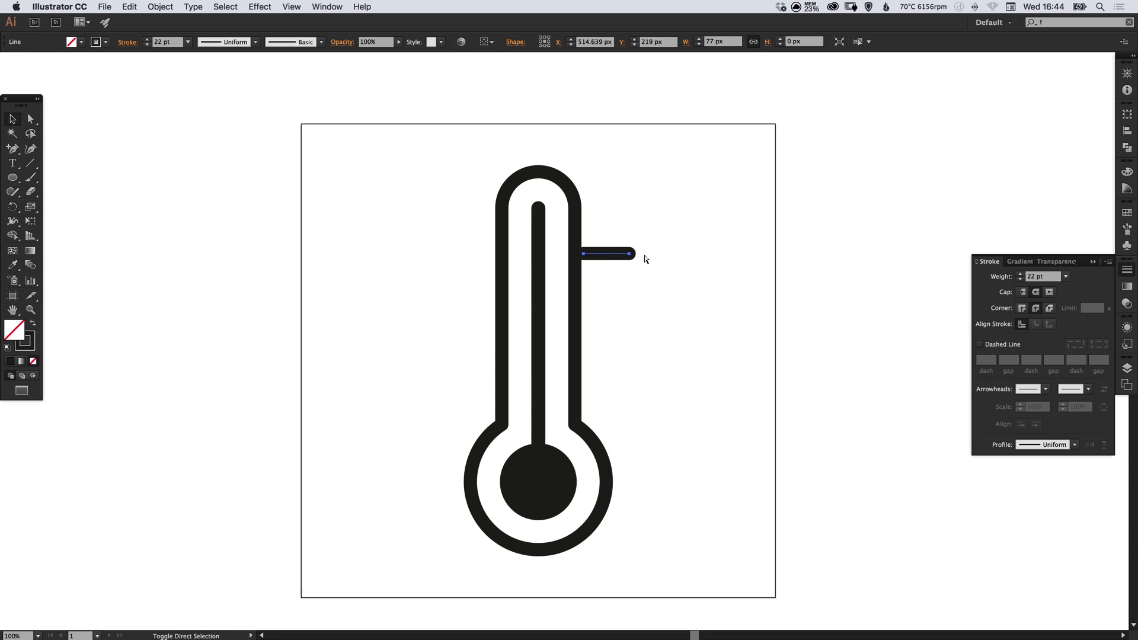
pyautogui.click(642, 255)
# - Lengthen the tick's right end and extend its left end into the casing wall
pyautogui.press('z')
pyautogui.moveTo(515, 181); pyautogui.dragTo(724, 332)
pyautogui.click(31, 118)
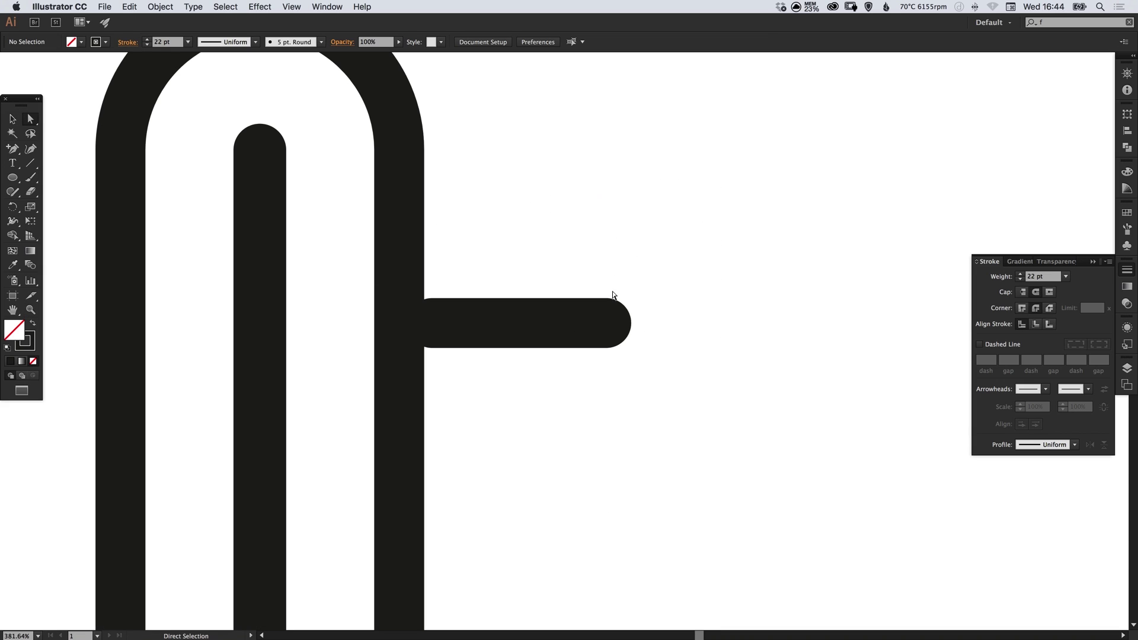
pyautogui.click(607, 323)
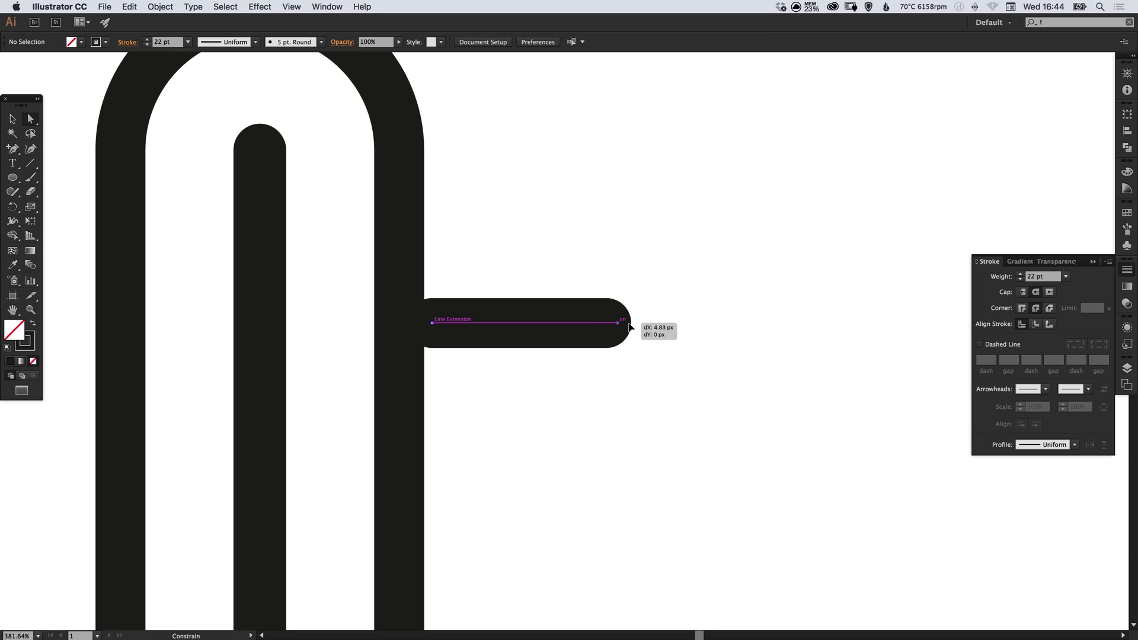
pyautogui.moveTo(606, 323); pyautogui.dragTo(721, 323)
pyautogui.moveTo(431, 322); pyautogui.dragTo(402, 325)
pyautogui.click(475, 262)
pyautogui.press('v')
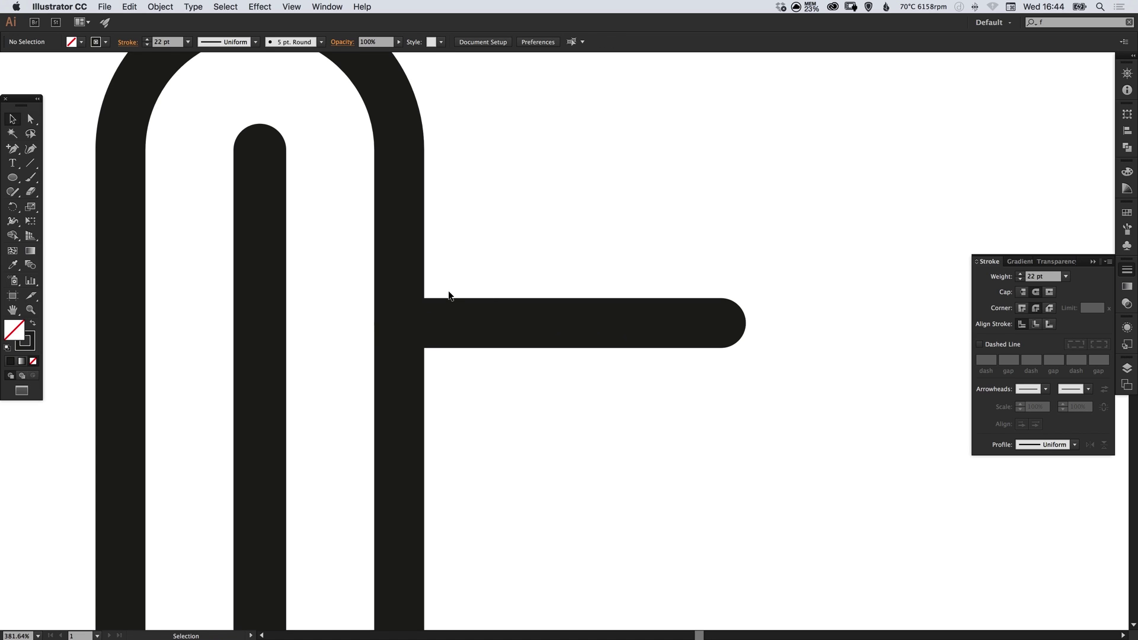
pyautogui.press('super+minus')
pyautogui.press('super+minus')
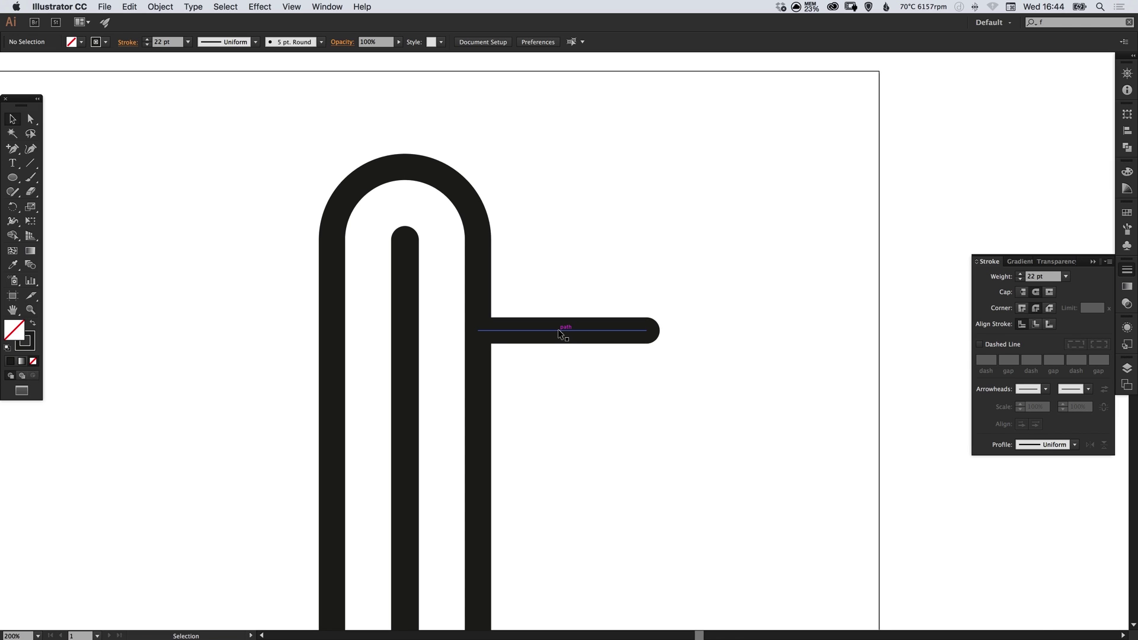
# - Copy the tick straight down and repeat with Transform Again for six evenly spaced ticks
pyautogui.moveTo(559, 334); pyautogui.dragTo(552, 376)
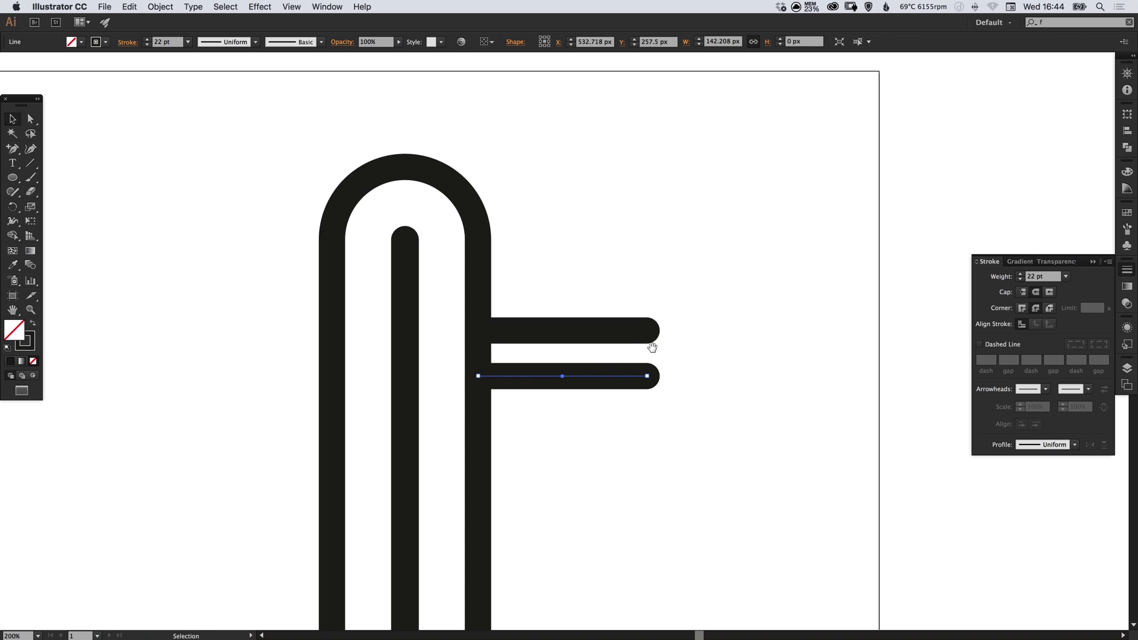
pyautogui.moveTo(652, 347); pyautogui.dragTo(671, 289)
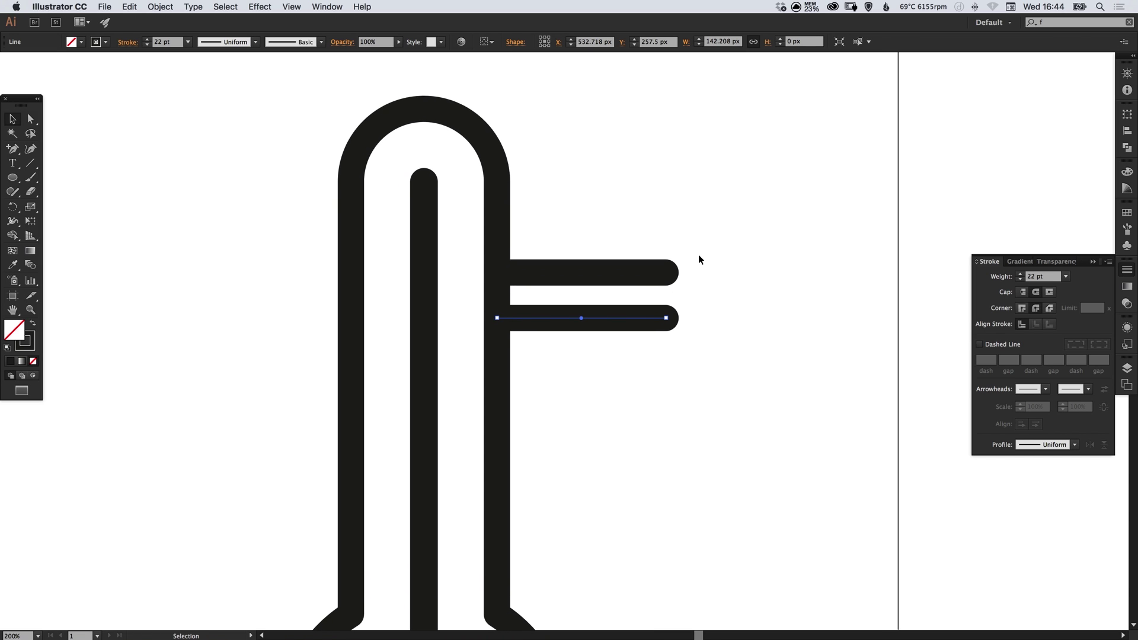
pyautogui.press('super+d')
pyautogui.press('super+d')
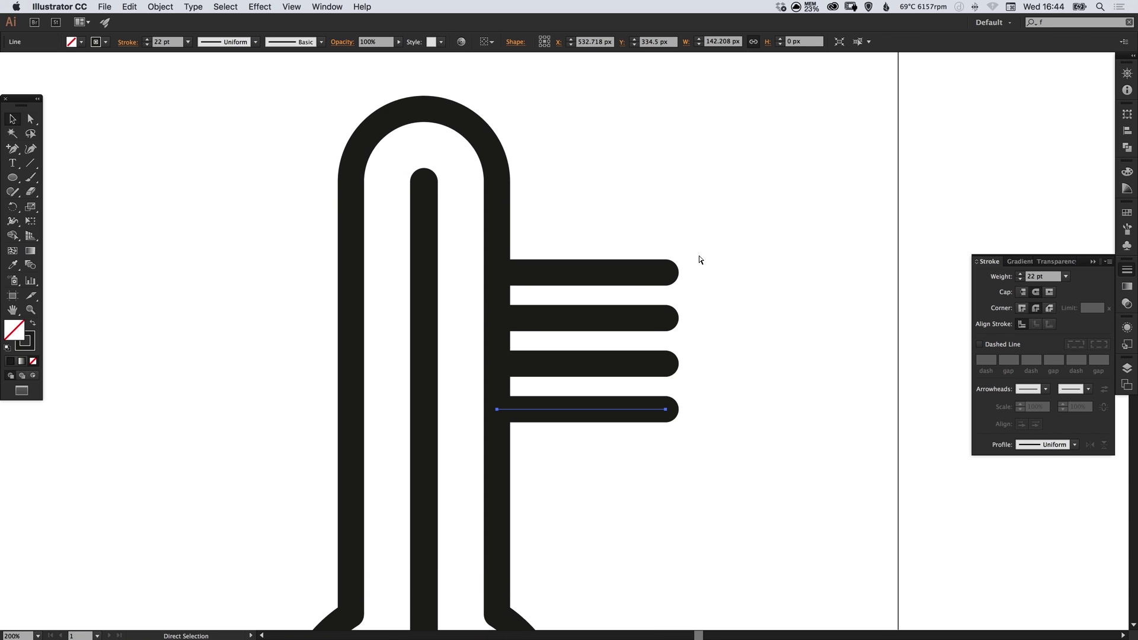
pyautogui.press('super+d')
pyautogui.press('super+d')
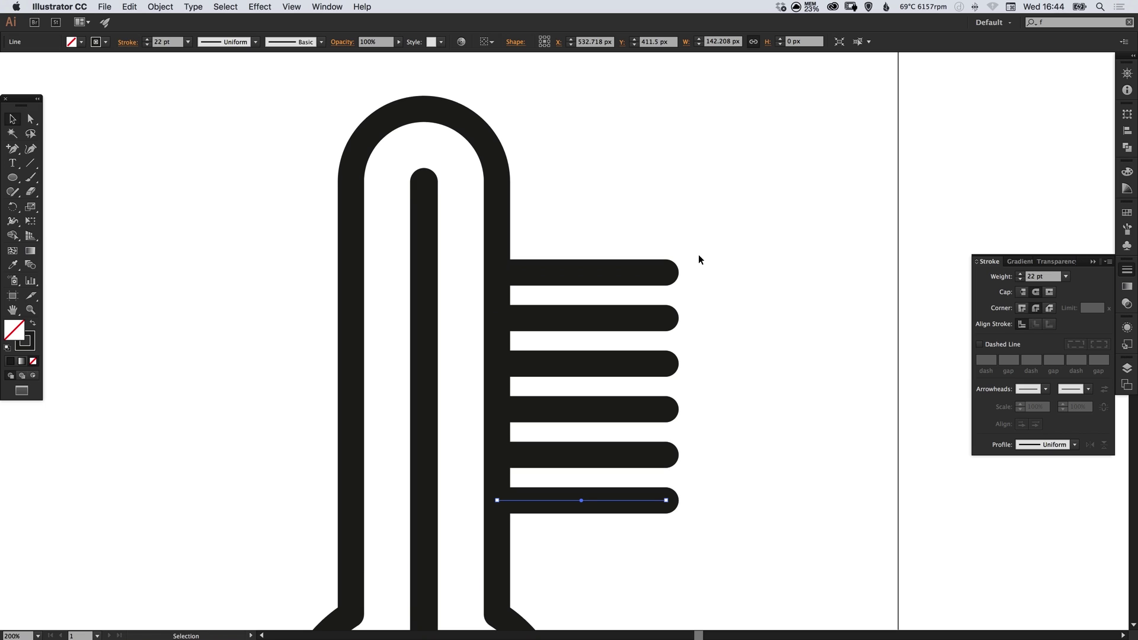
pyautogui.scroll(-3, 692, 344)
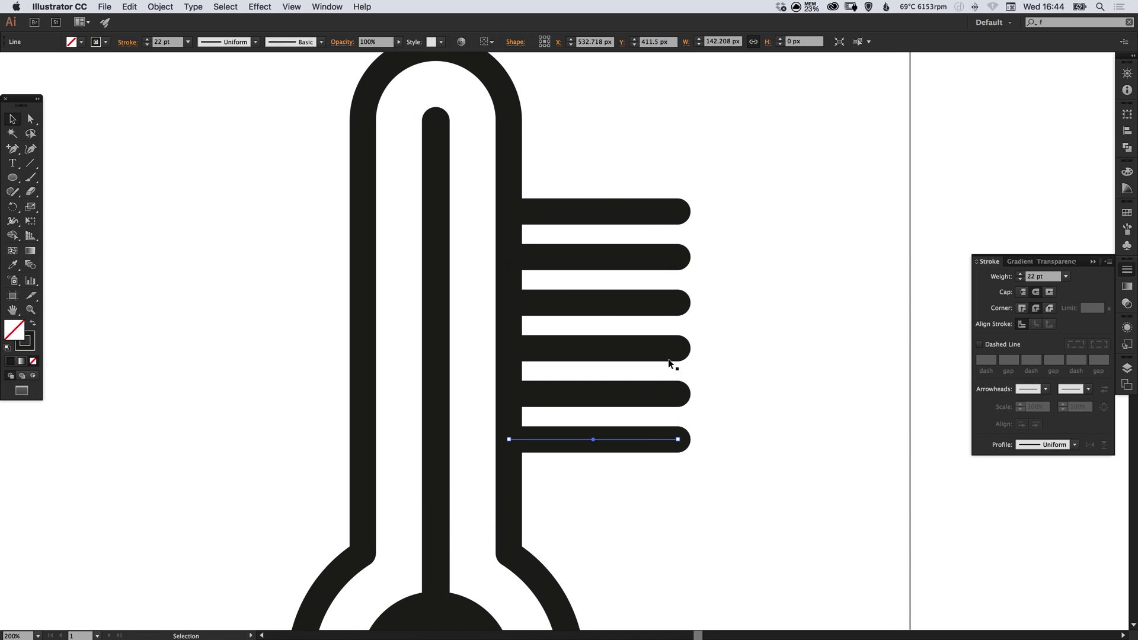
# - Select the right ends of ticks 2, 4 and 6 and nudge them left twice
pyautogui.click(31, 119)
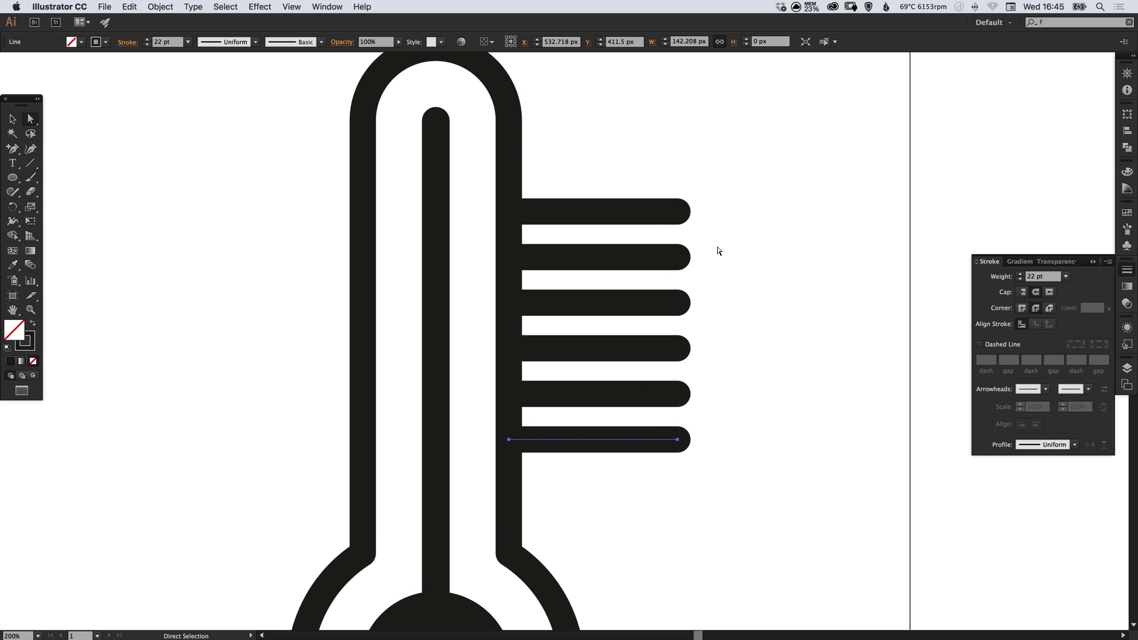
pyautogui.moveTo(722, 243); pyautogui.dragTo(659, 272)
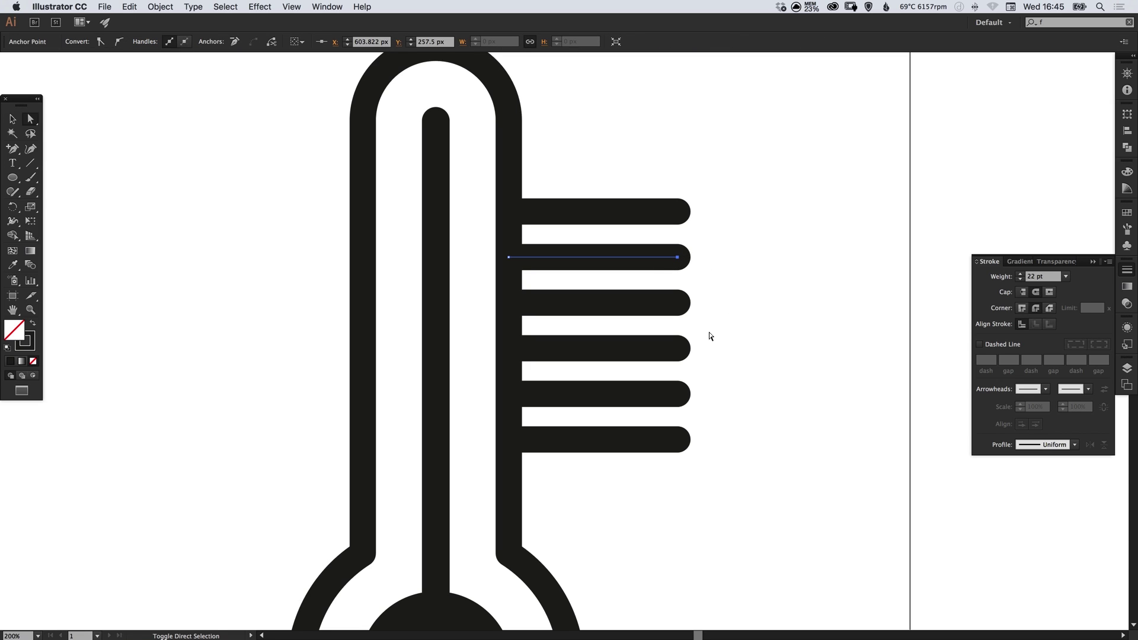
pyautogui.keyDown('shift'); pyautogui.click(669, 358); pyautogui.keyUp('shift')
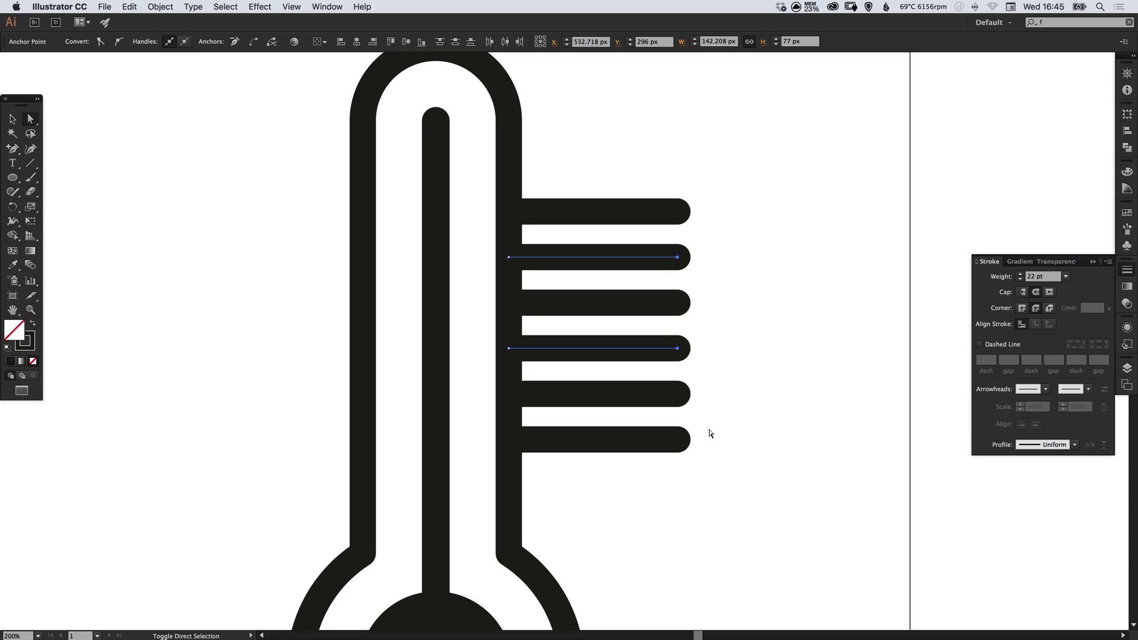
pyautogui.keyDown('shift'); pyautogui.click(682, 446); pyautogui.keyUp('shift')
pyautogui.hotkey('shift', 'Left')
pyautogui.hotkey('shift', 'Left')
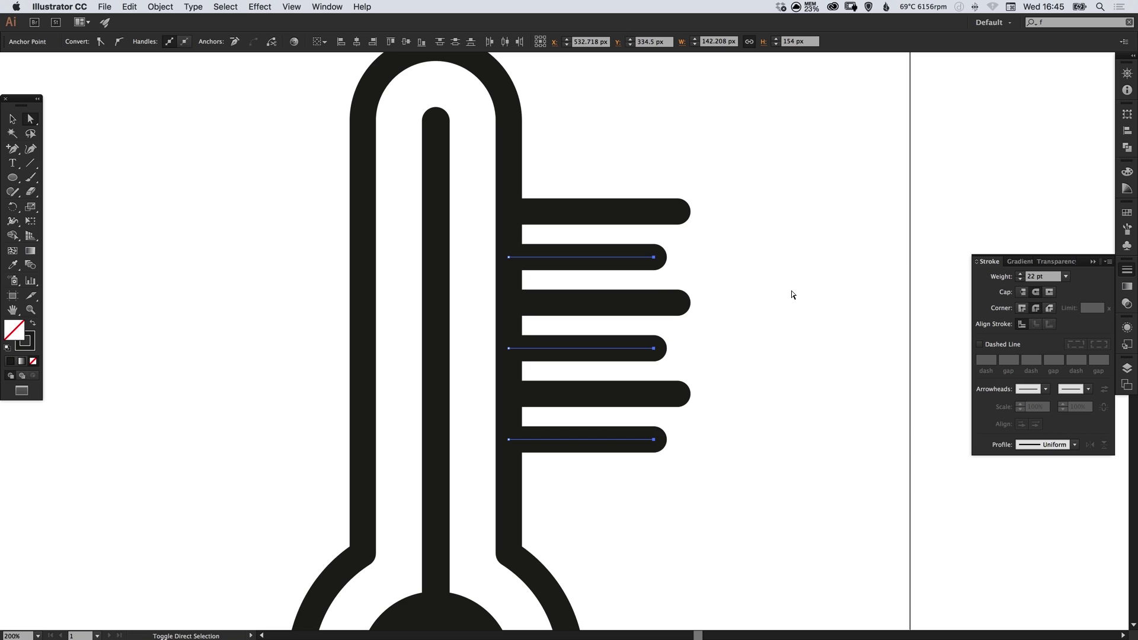
pyautogui.hotkey('shift', 'Left')
pyautogui.hotkey('shift', 'Left')
pyautogui.hotkey('shift', 'Left')
pyautogui.hotkey('shift', 'Left')
pyautogui.hotkey('shift', 'Left')
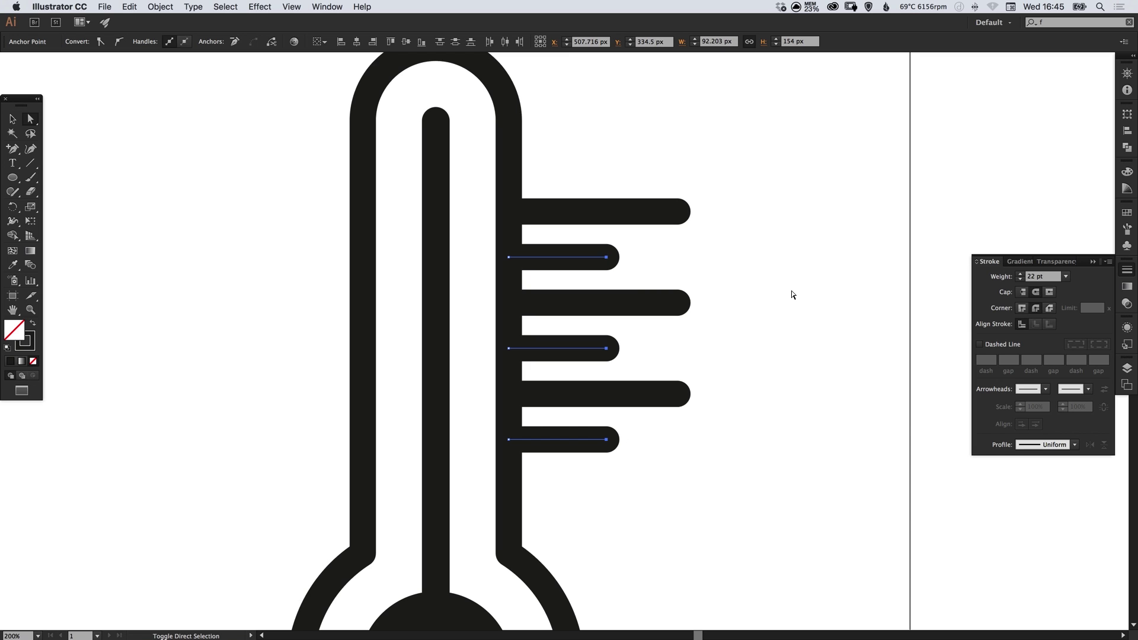
pyautogui.press('v')
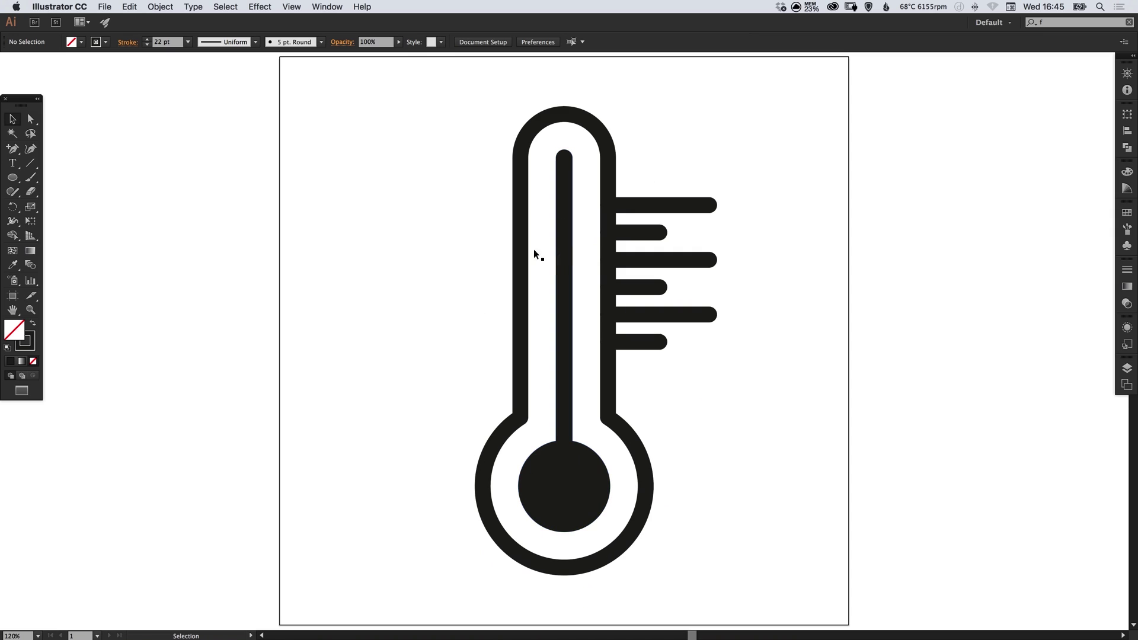
# - Type a letter C left of the thermometer and enlarge it
pyautogui.click(13, 163)
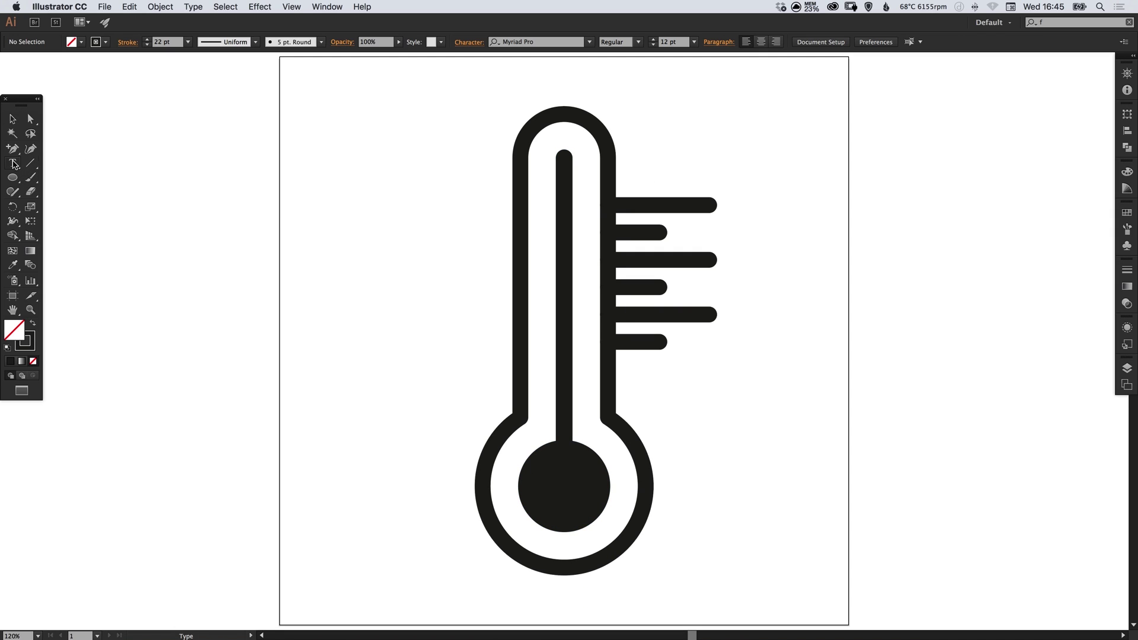
pyautogui.click(397, 219)
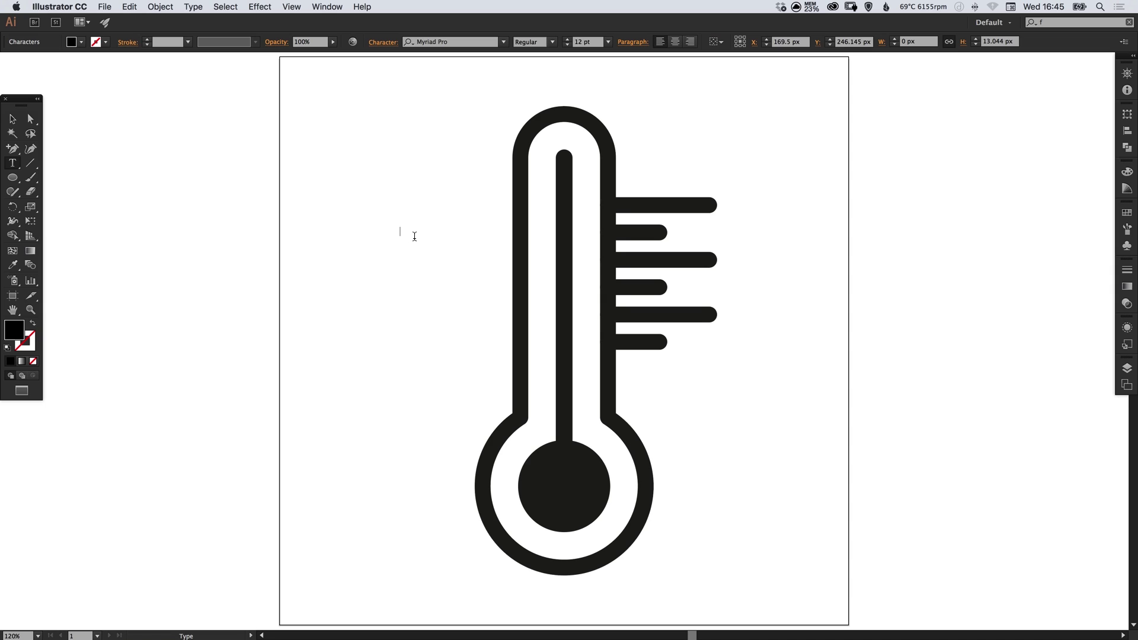
pyautogui.write('C')
pyautogui.press('Escape')
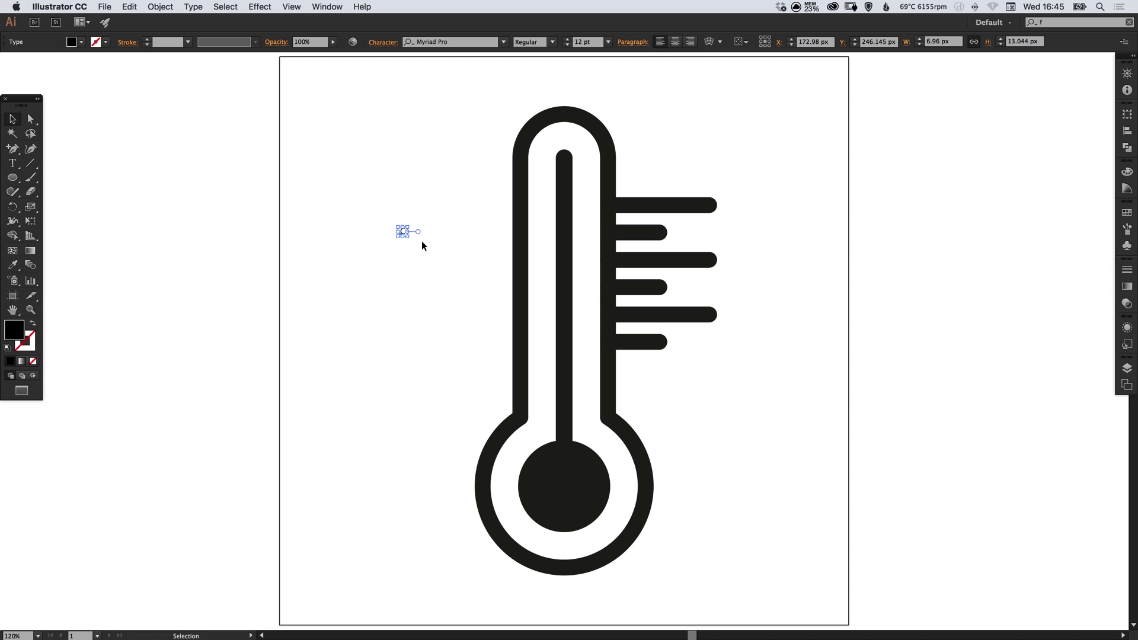
pyautogui.moveTo(409, 237); pyautogui.dragTo(472, 309)
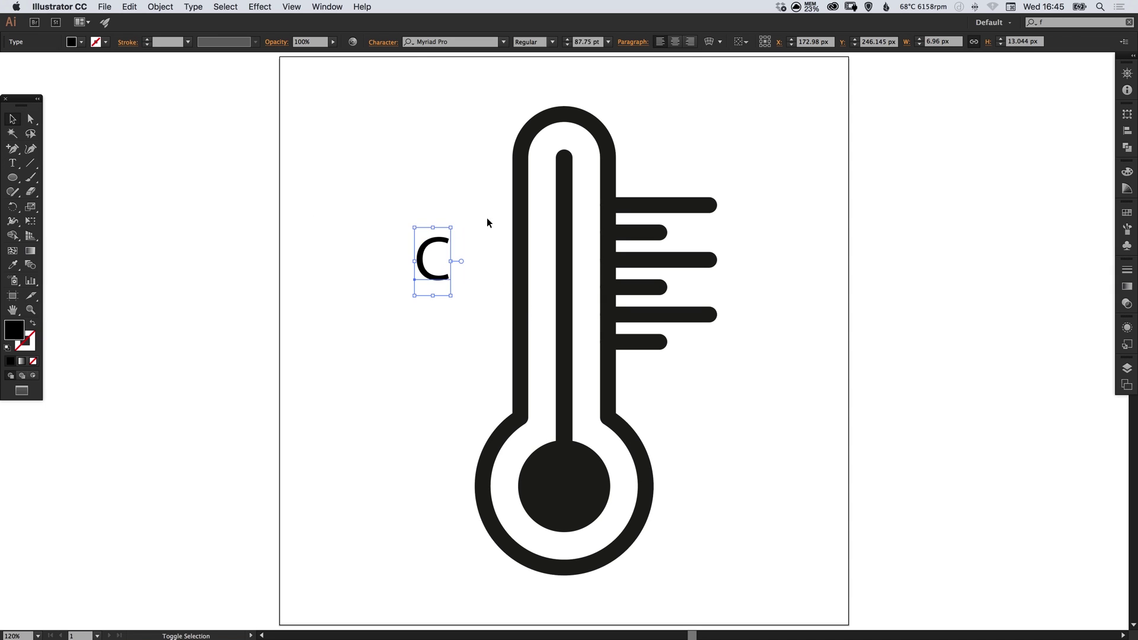
# - Try Helvetica Bold on the C, then settle on Century Gothic Bold
pyautogui.click(458, 41)
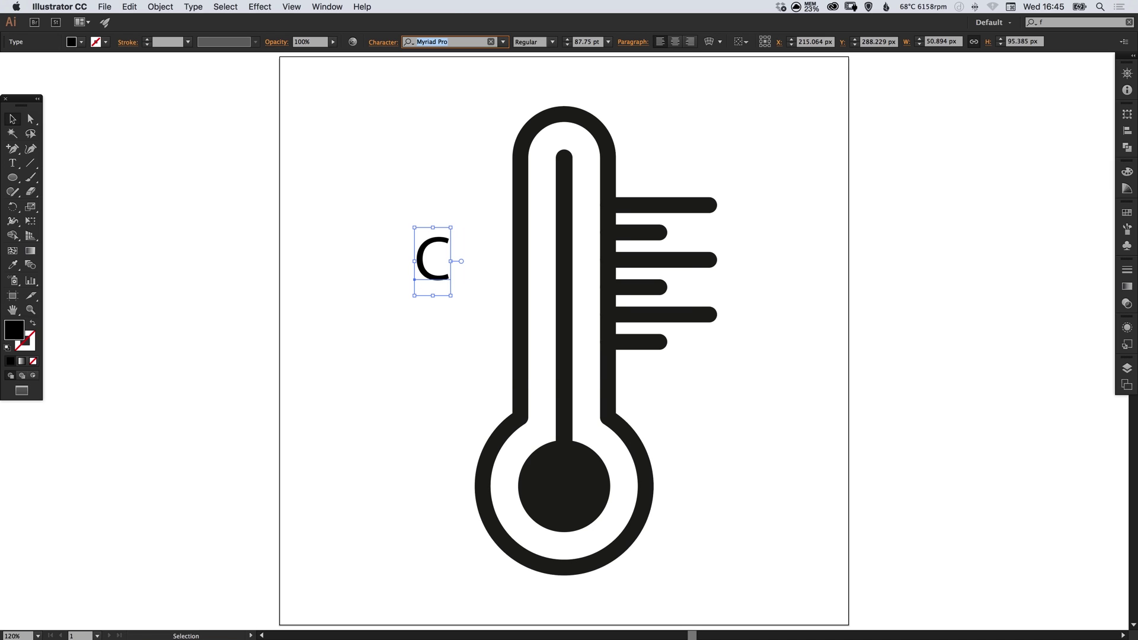
pyautogui.write('helve')
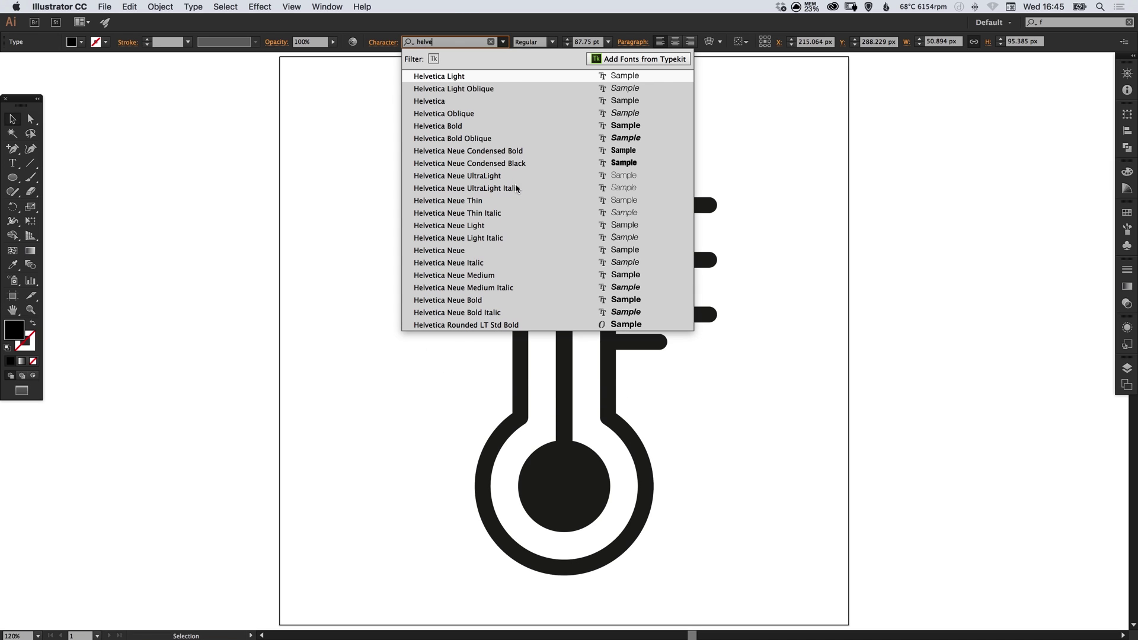
pyautogui.click(471, 125)
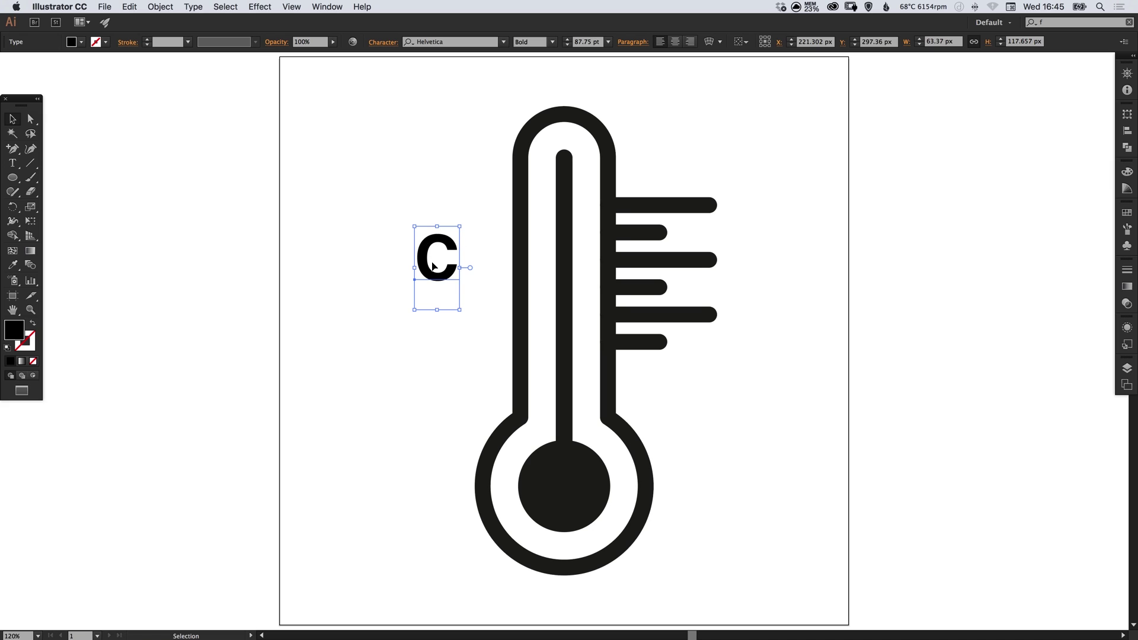
pyautogui.click(454, 44)
pyautogui.write('cent')
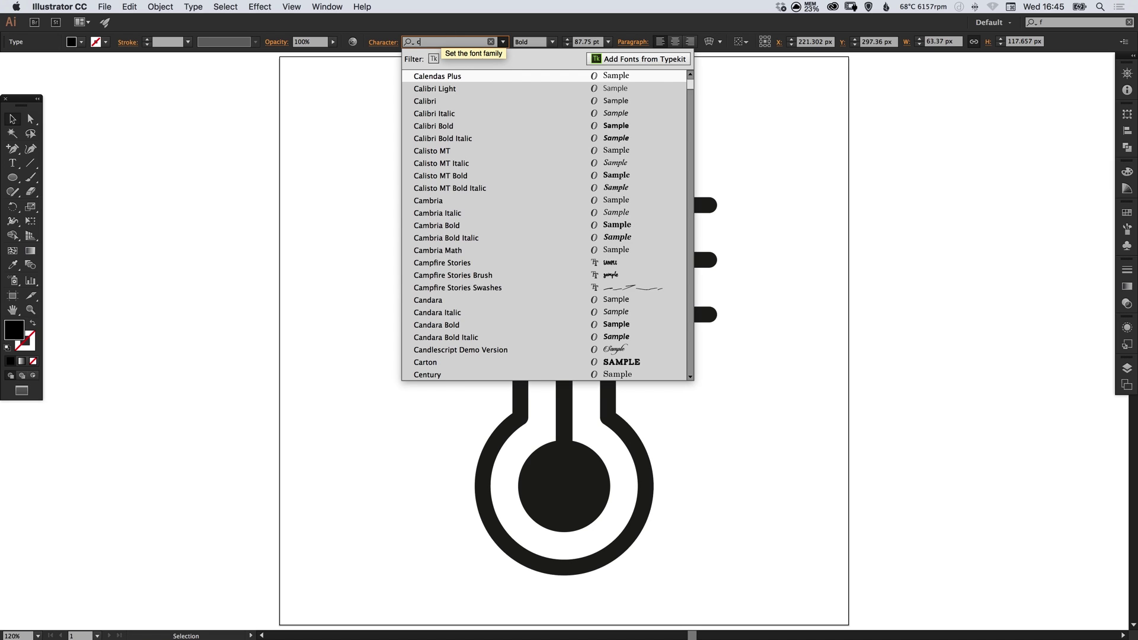
pyautogui.click(472, 113)
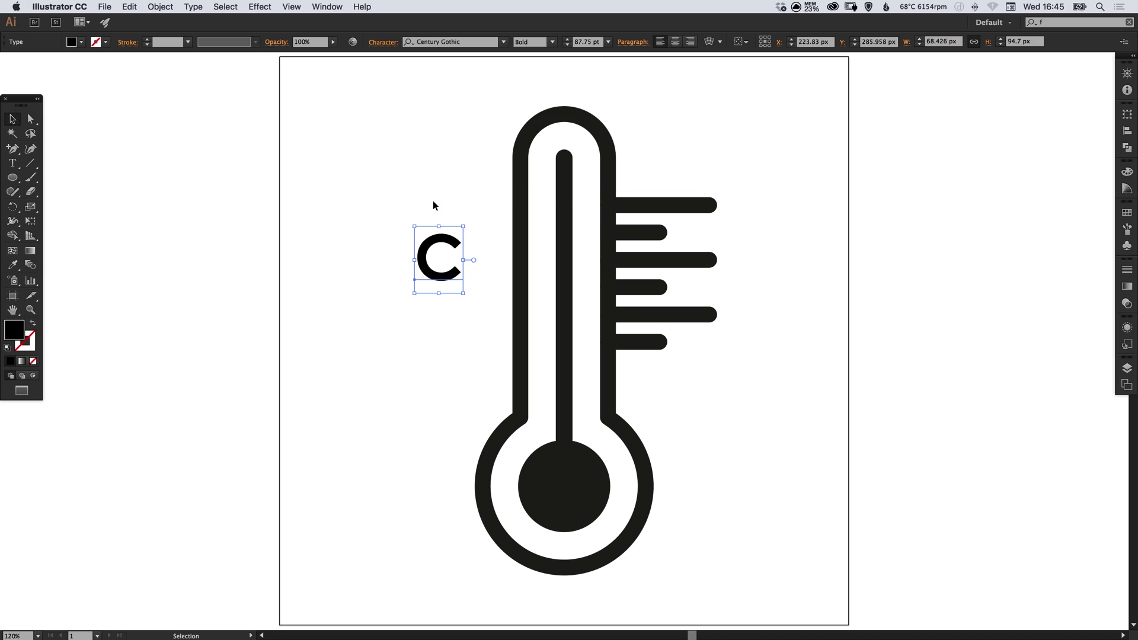
pyautogui.click(444, 205)
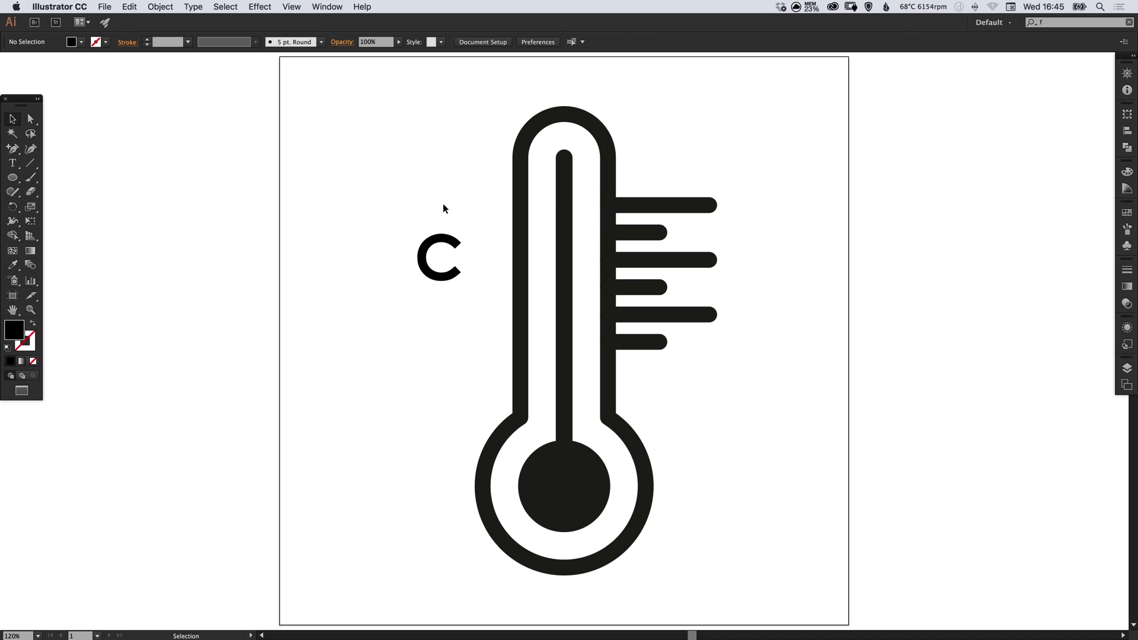
# - Draw a small circle and swap its fill to a stroke for the degree sign
pyautogui.click(12, 178)
pyautogui.moveTo(378, 206); pyautogui.dragTo(393, 221)
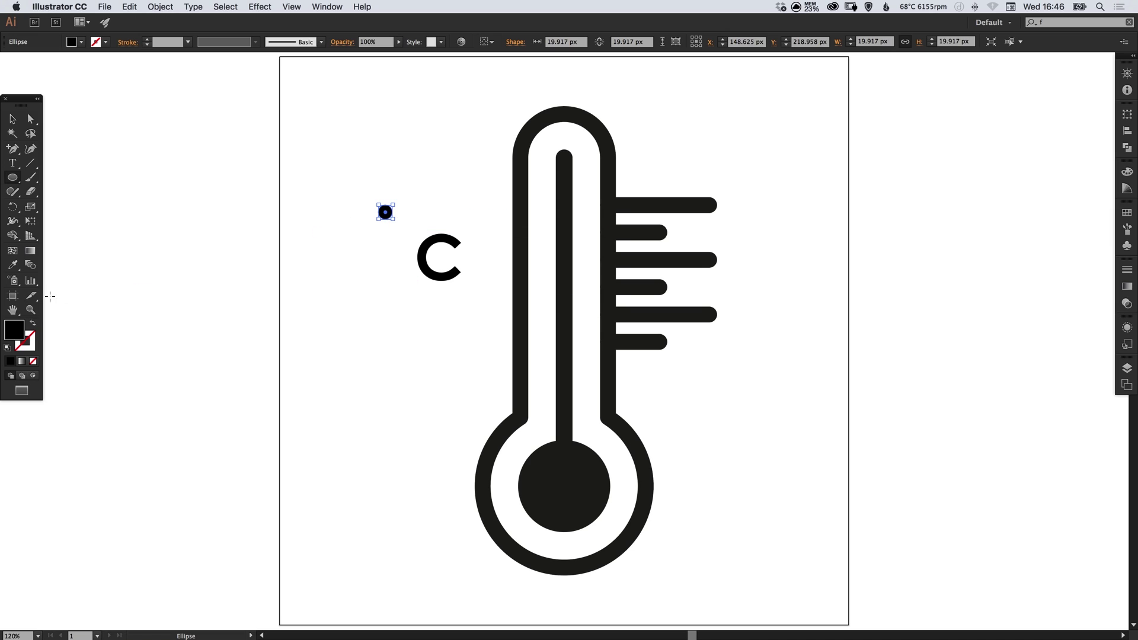
pyautogui.click(32, 323)
pyautogui.press('v')
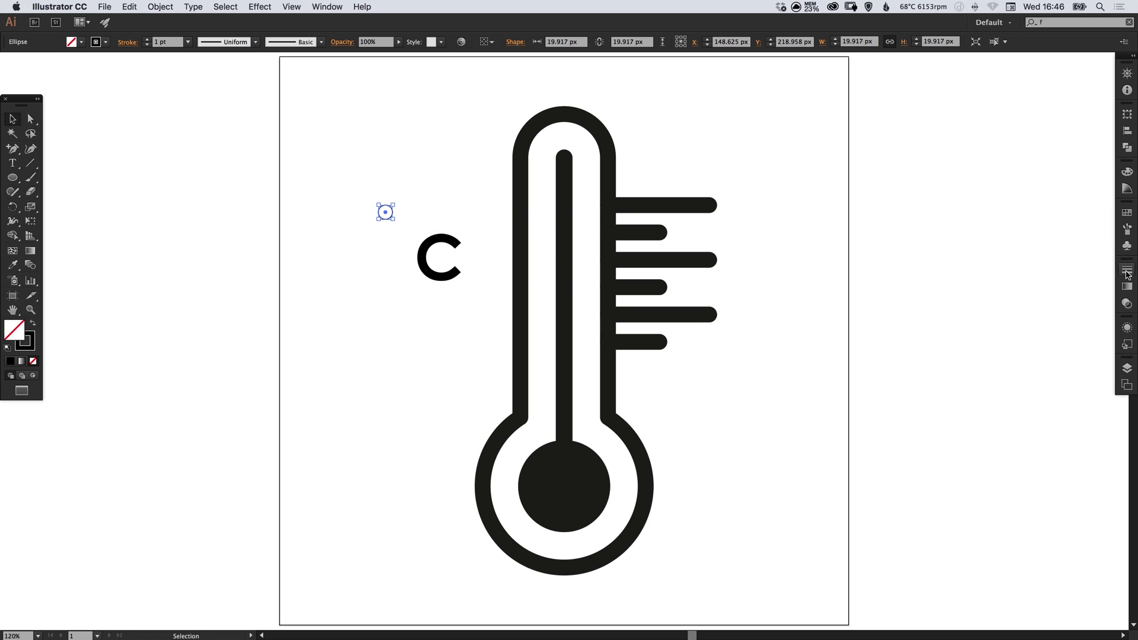
# - Set the small circle's stroke weight to 5 pt
pyautogui.click(1128, 271)
pyautogui.click(1021, 274)
pyautogui.click(1021, 274)
pyautogui.click(1021, 274)
pyautogui.click(1021, 274)
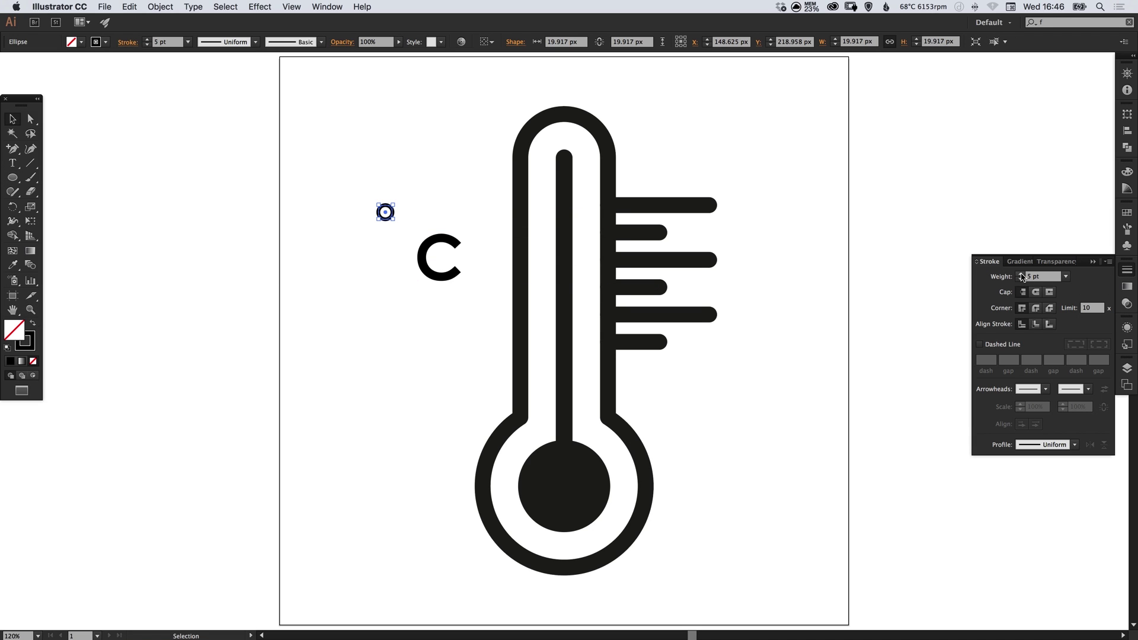
# - Move the degree ring beside the top of the C to form °C
pyautogui.click(394, 200)
pyautogui.moveTo(390, 219); pyautogui.dragTo(406, 252)
pyautogui.click(380, 284)
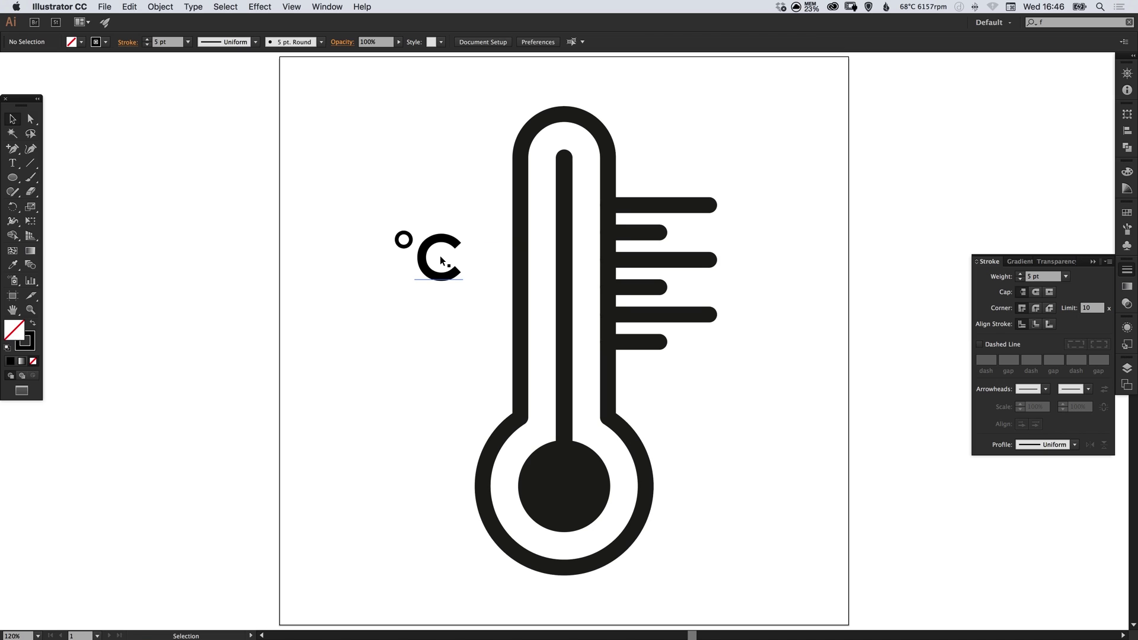
pyautogui.moveTo(376, 208); pyautogui.dragTo(443, 280)
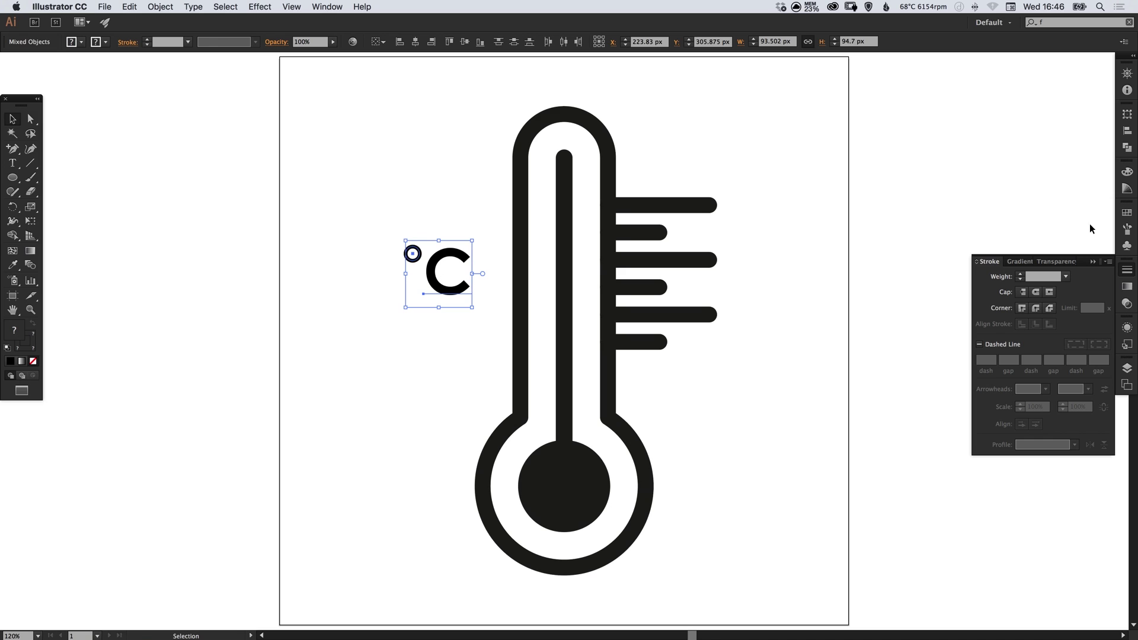
pyautogui.click(1127, 270)
pyautogui.click(800, 226)
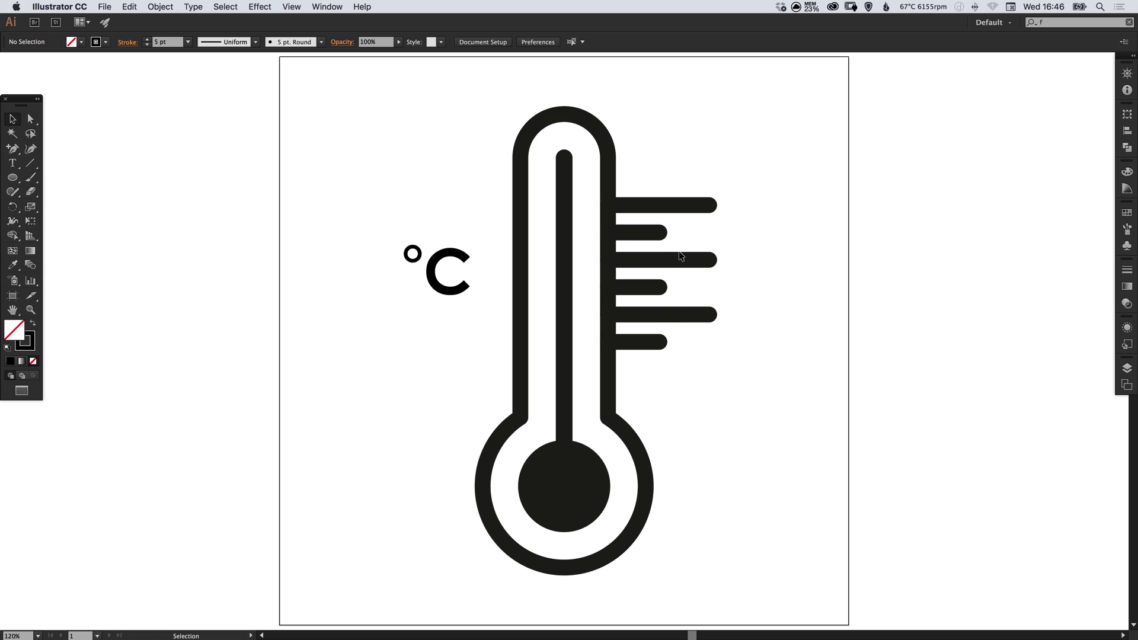
# - Alt+Shift-drag a copy of the thermometer and °C artwork far right, then fit the artboard
pyautogui.press('super+minus')
pyautogui.press('super+minus')
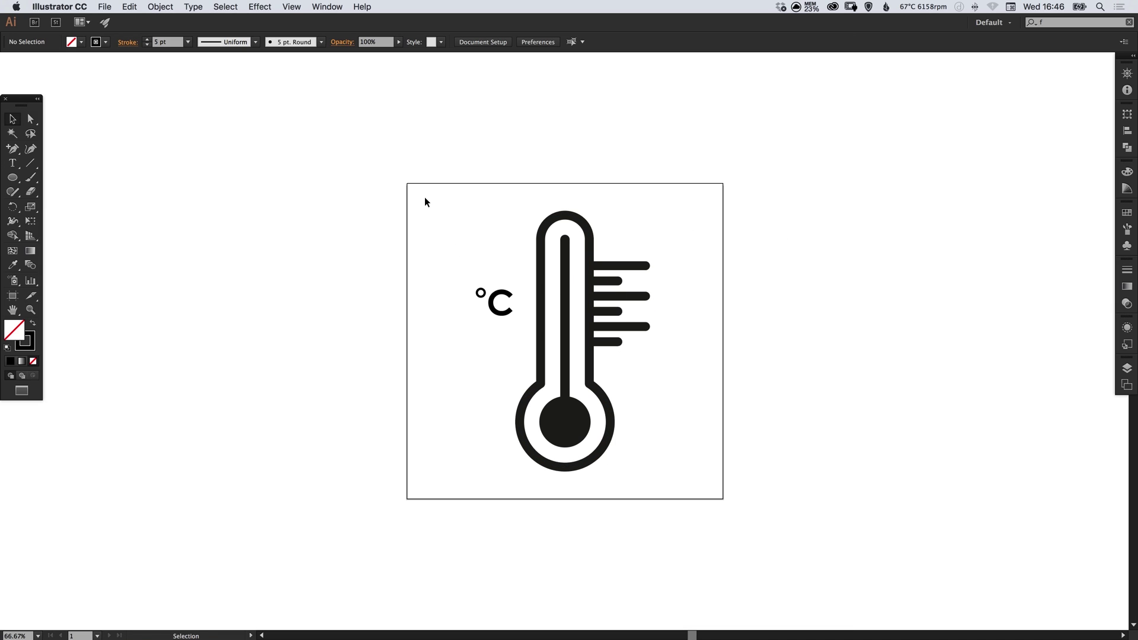
pyautogui.moveTo(433, 195); pyautogui.dragTo(659, 503)
pyautogui.hscroll(5, 653, 365)
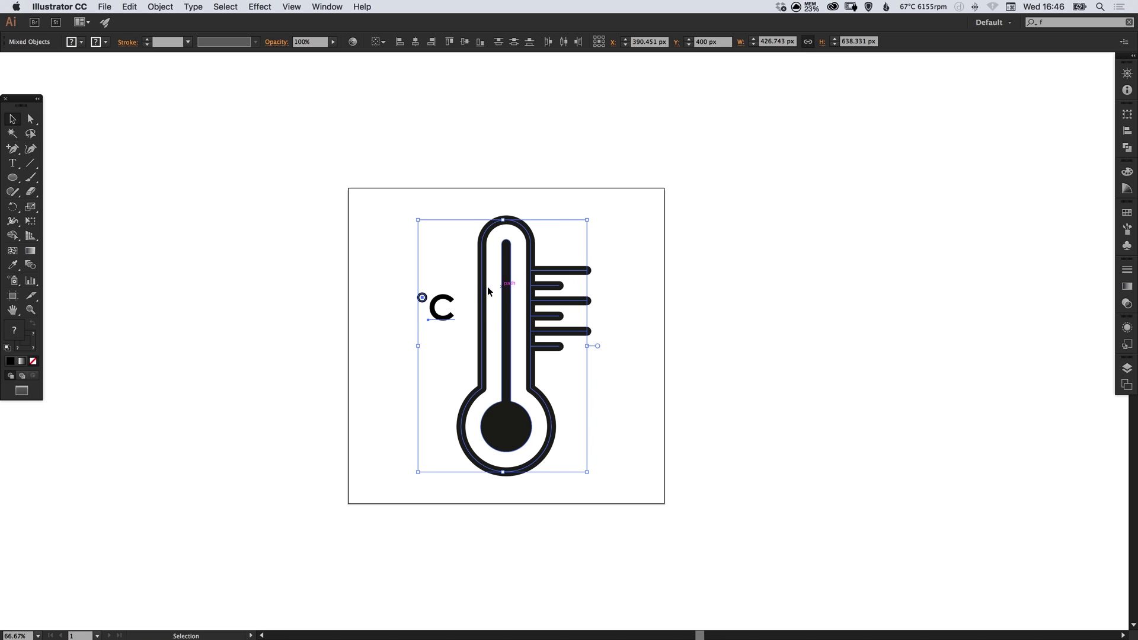
pyautogui.moveTo(482, 289); pyautogui.dragTo(1016, 310)
pyautogui.hscroll(10, 1015, 310)
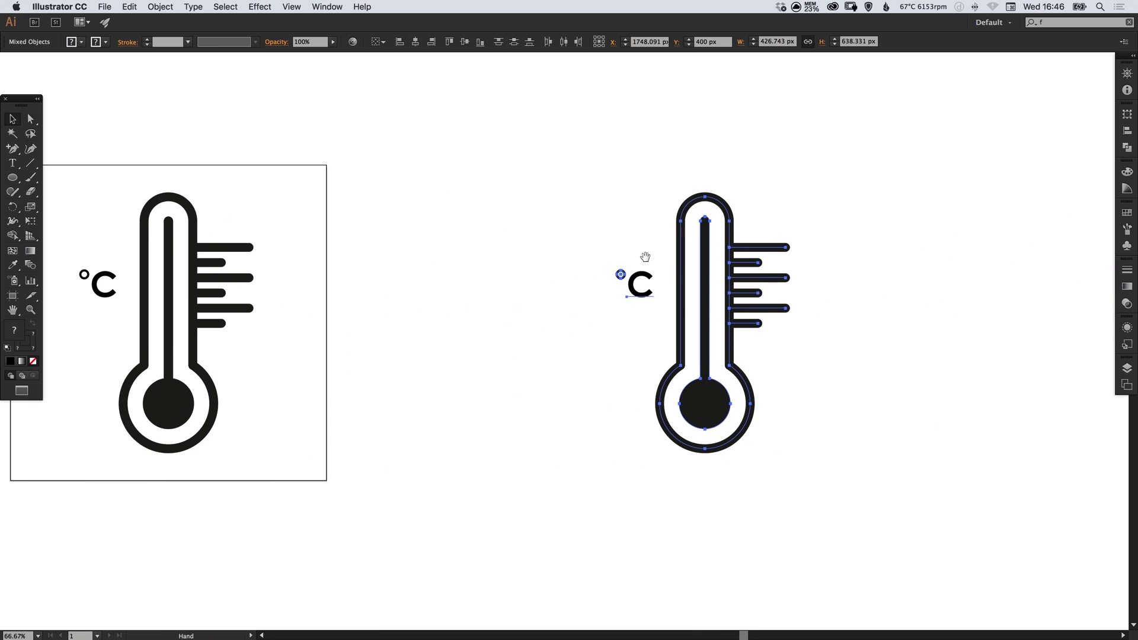
pyautogui.moveTo(704, 264); pyautogui.dragTo(984, 263)
pyautogui.hscroll(-8, 718, 292)
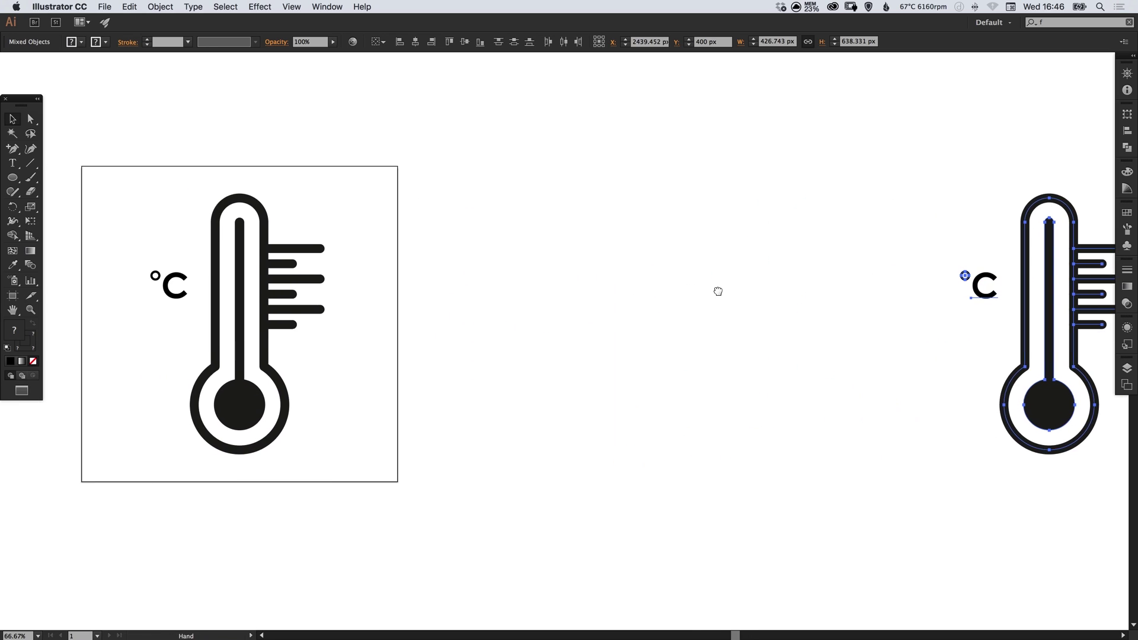
pyautogui.press('super+0')
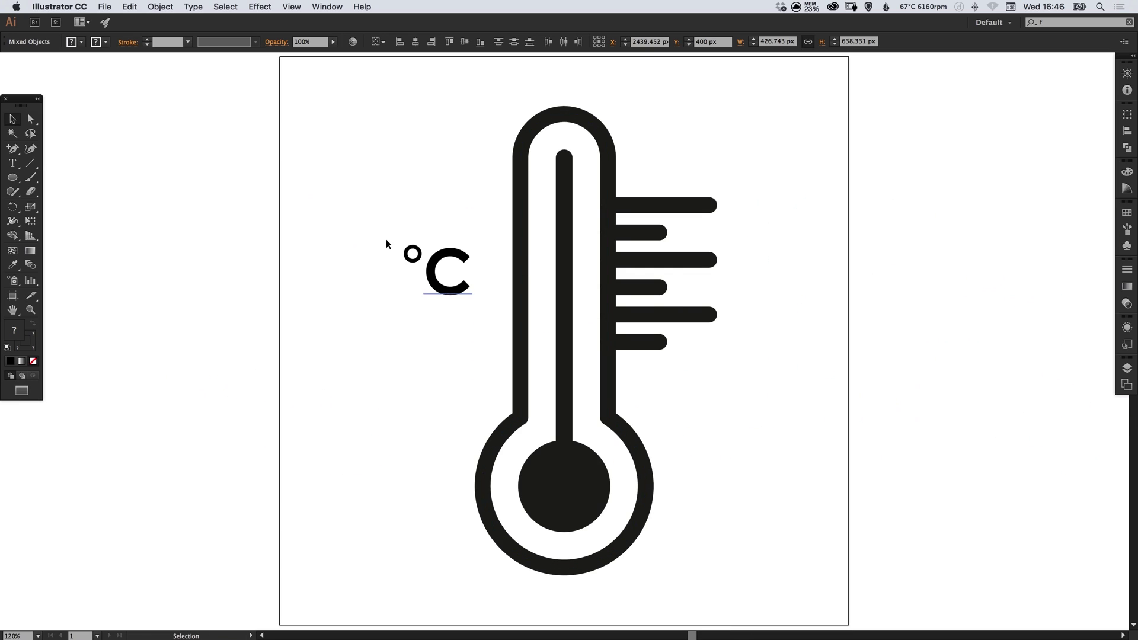
# - Expand the selected thermometer and °C artwork with Object, Fill and Stroke checked
pyautogui.moveTo(361, 88); pyautogui.dragTo(726, 535)
pyautogui.click(160, 6)
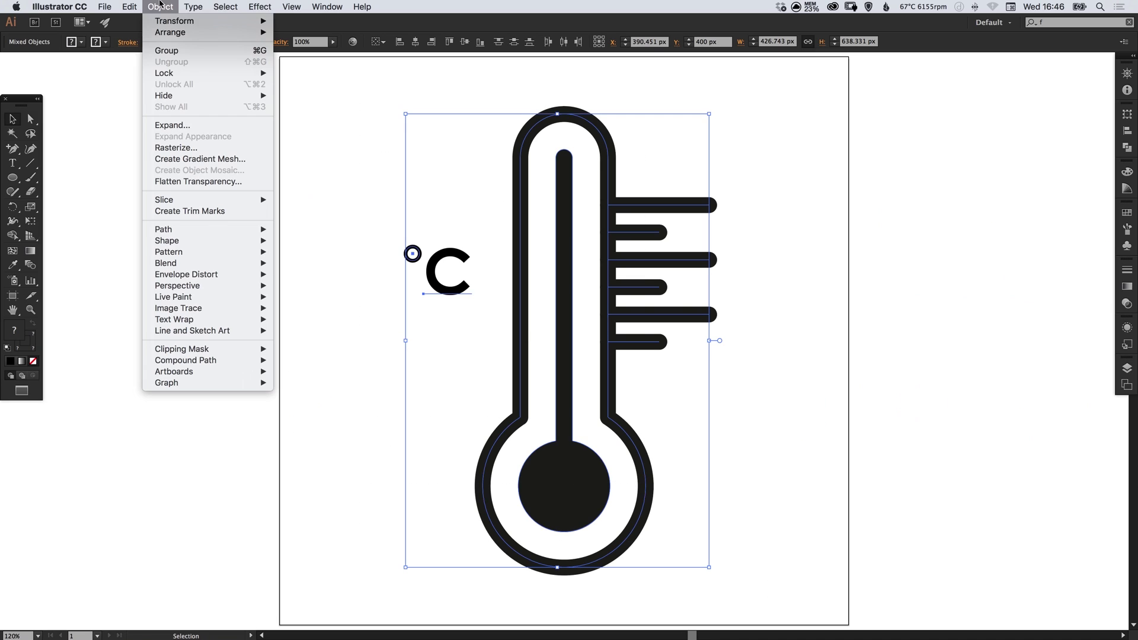
pyautogui.click(176, 125)
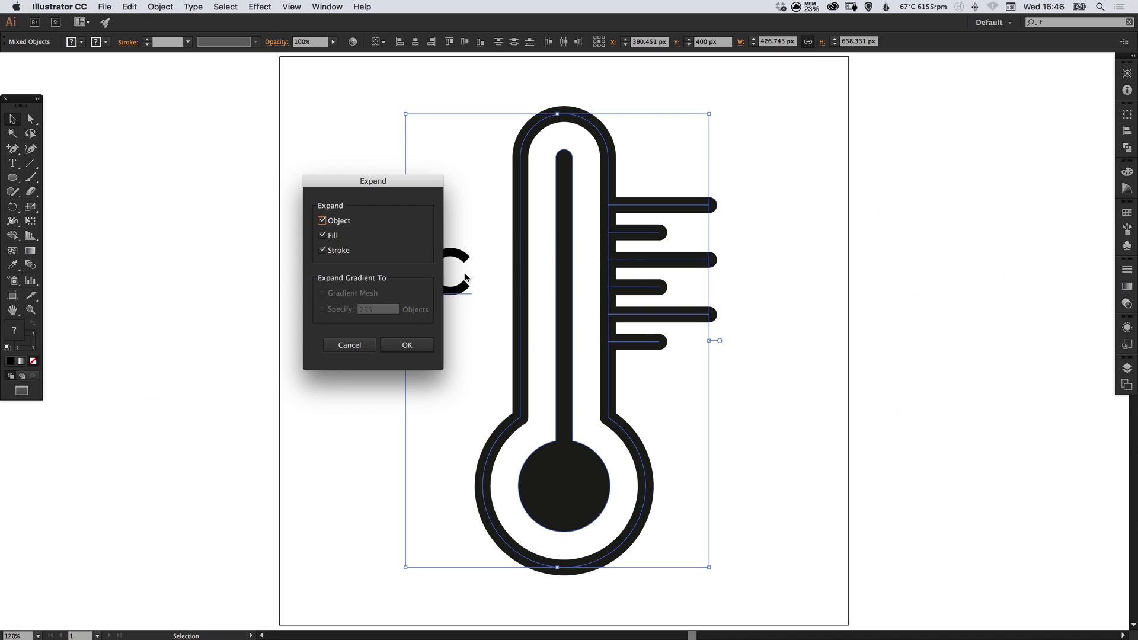
pyautogui.click(329, 224)
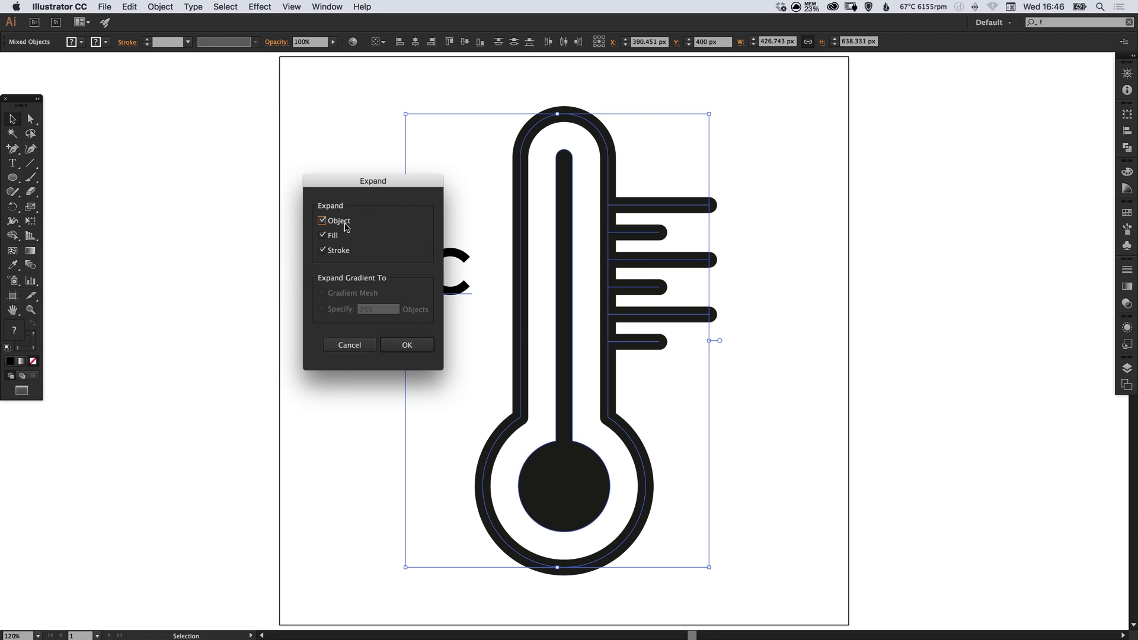
pyautogui.click(407, 345)
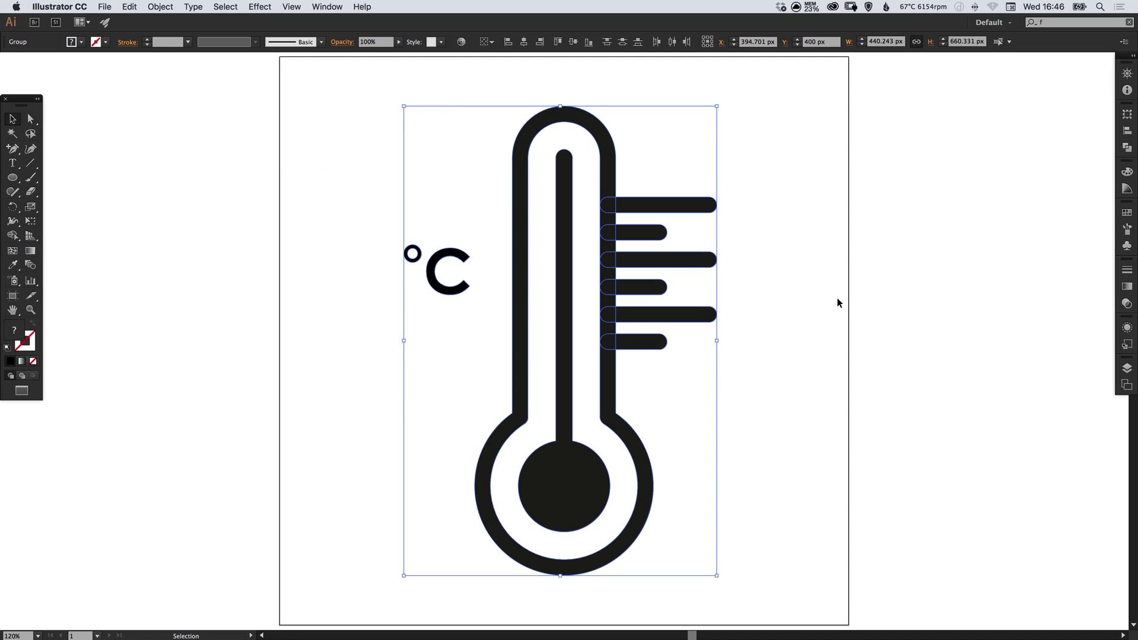
# - Inspect the expanded 440.243 × 660.331 px group's paths and anchor points in Outline view
pyautogui.press('super+y')
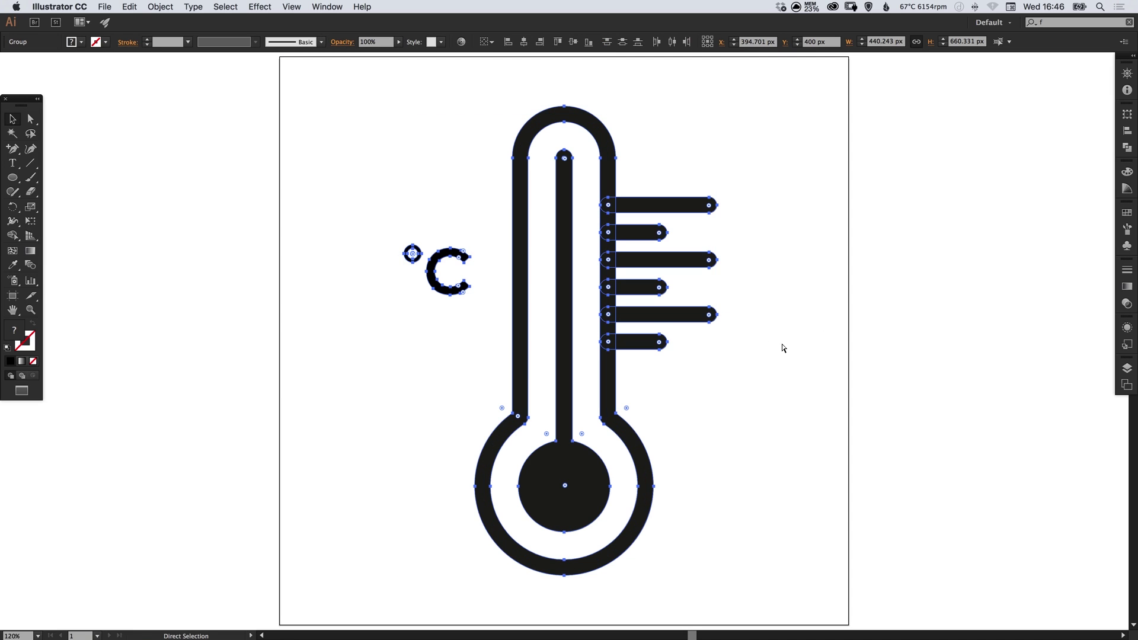
pyautogui.click(815, 286)
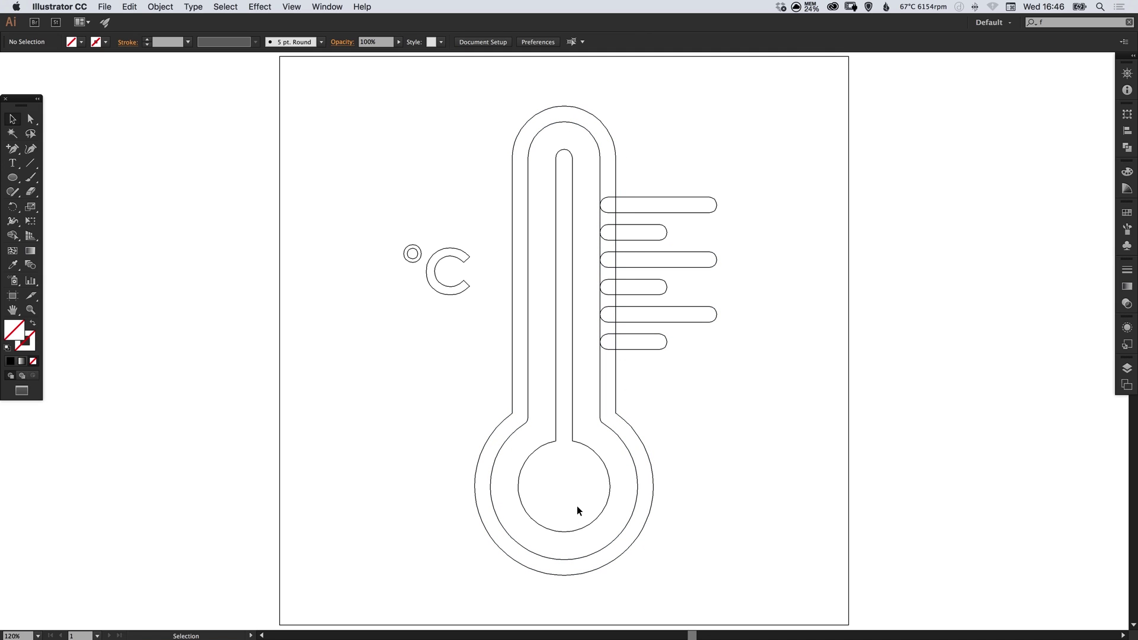
pyautogui.press('a')
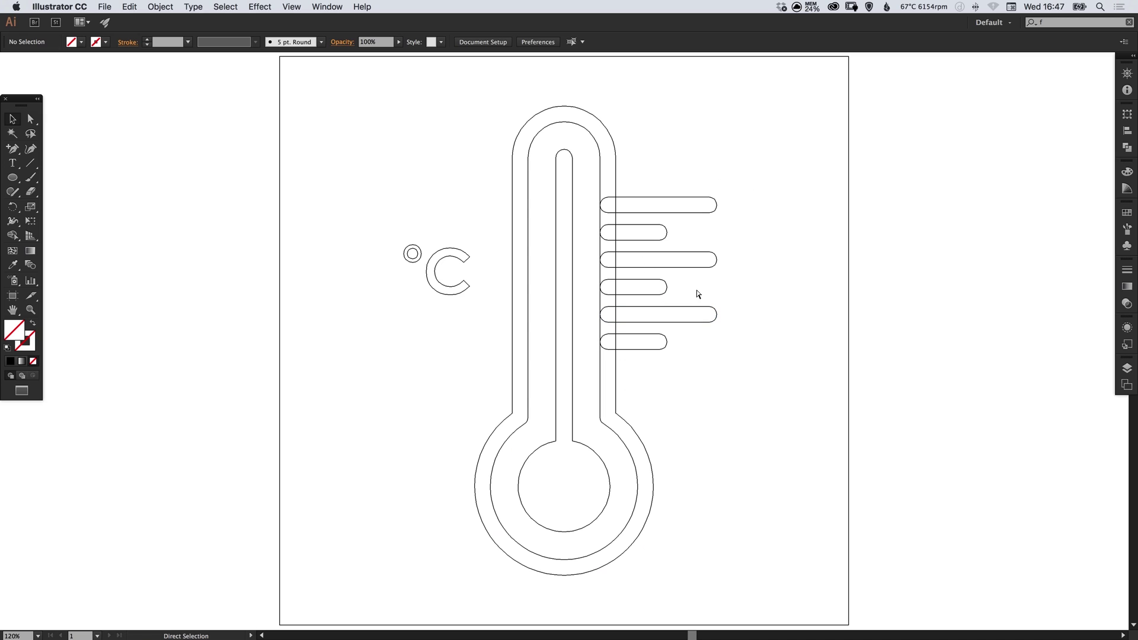
pyautogui.press('super+y')
pyautogui.press('v')
pyautogui.moveTo(356, 102); pyautogui.dragTo(740, 599)
pyautogui.press('a')
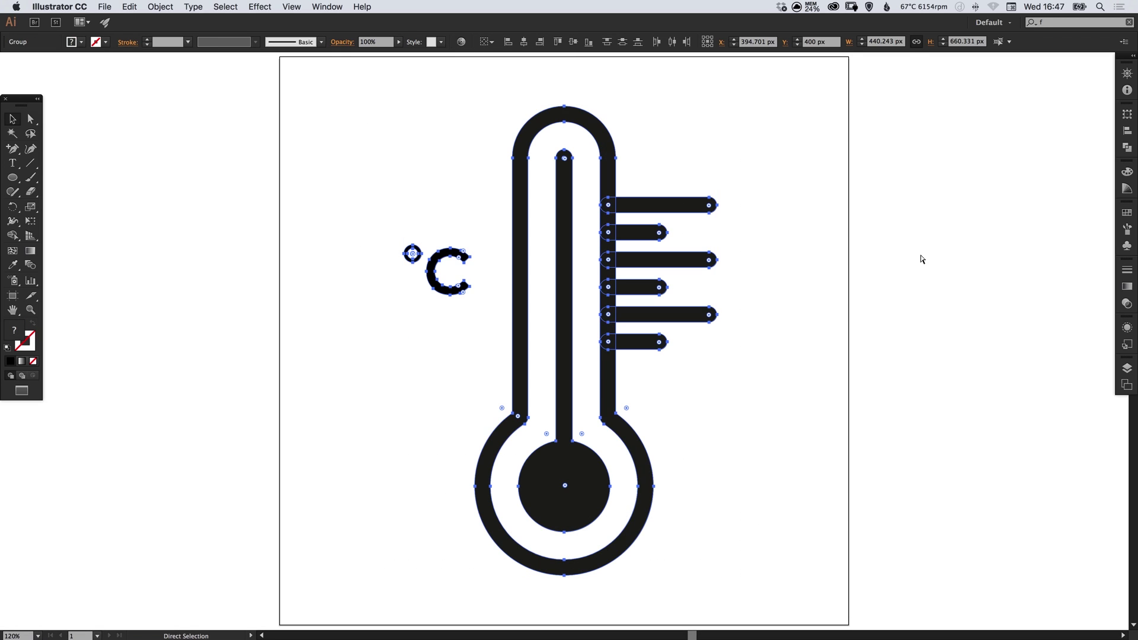
pyautogui.press('super+y')
# - Apply Pathfinder Unite to the expanded group, merging tick marks into the casing, then check the preview
pyautogui.press('v')
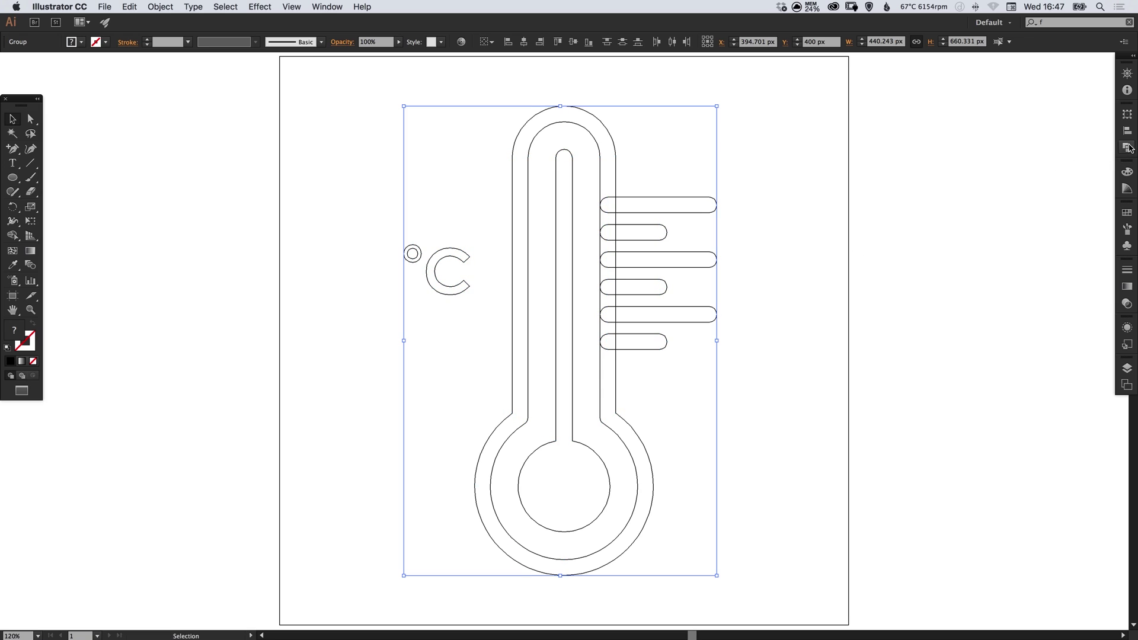
pyautogui.click(1128, 147)
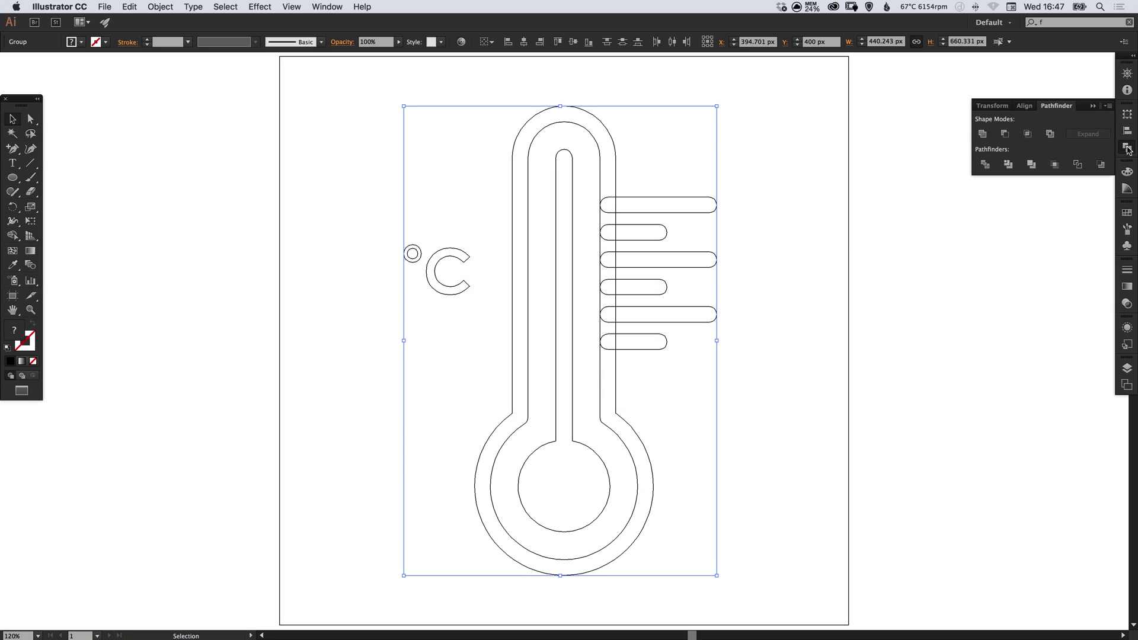
pyautogui.click(983, 137)
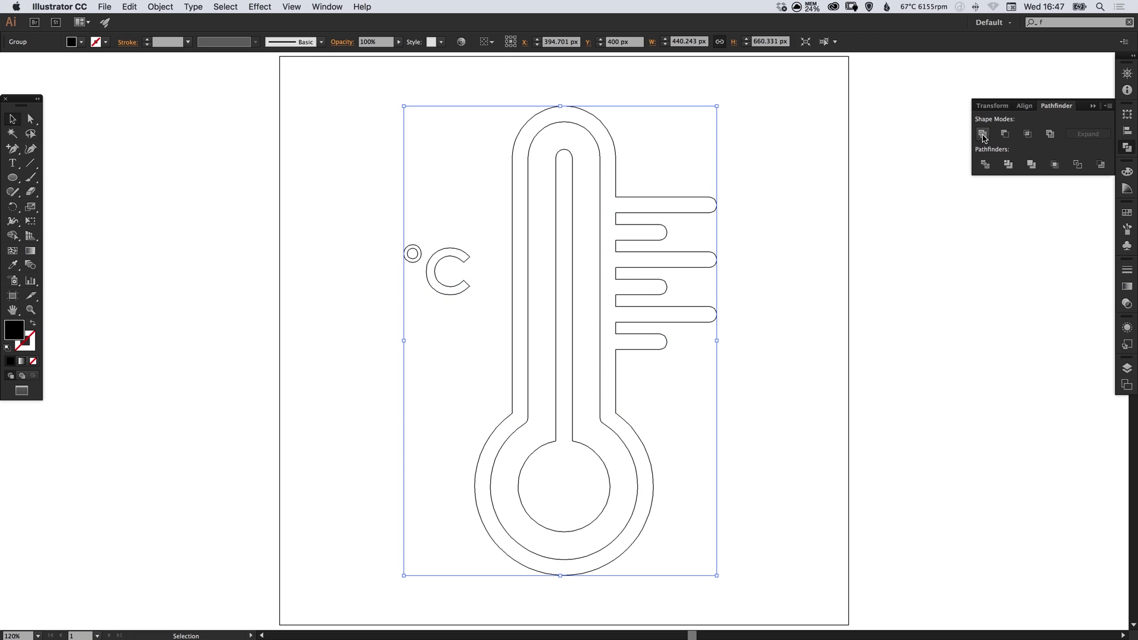
pyautogui.click(743, 268)
pyautogui.press('a')
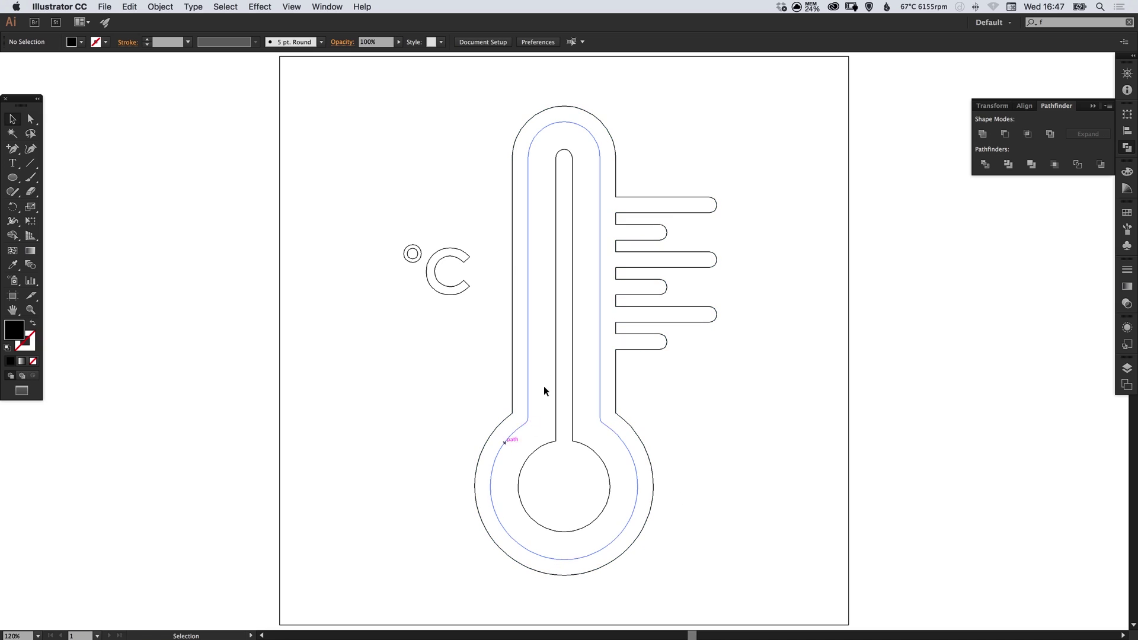
pyautogui.click(1128, 148)
pyautogui.hotkey('ctrl', 'y')
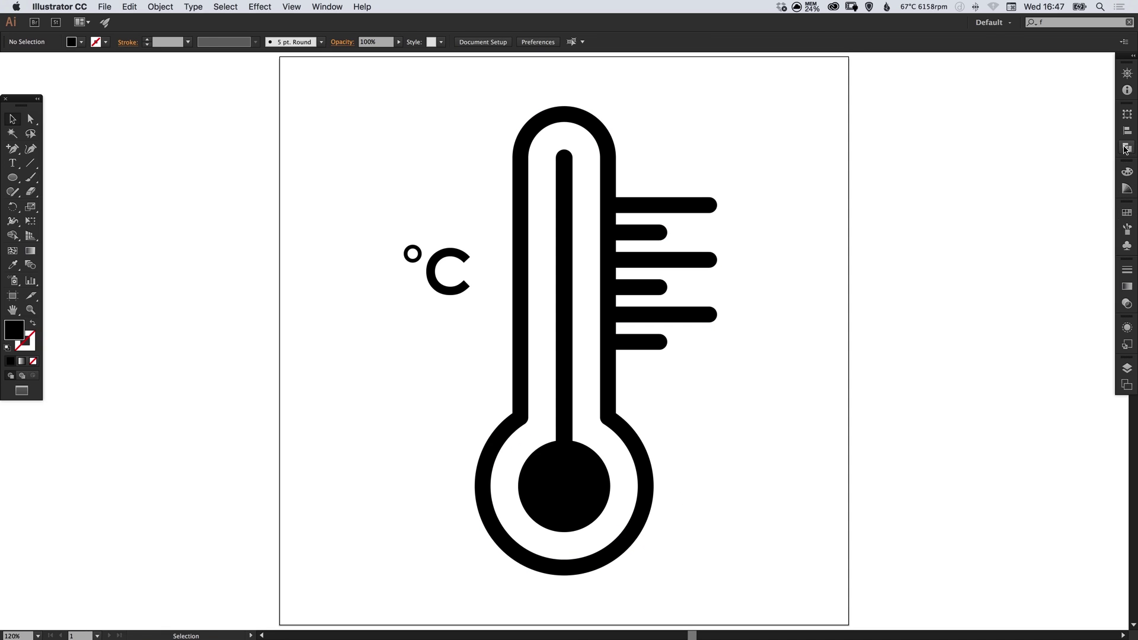
# - Fill the icon with the K=90 swatch, make it Global, and adjust it toward RGB 55, 54, 65
pyautogui.press('v')
pyautogui.click(549, 320)
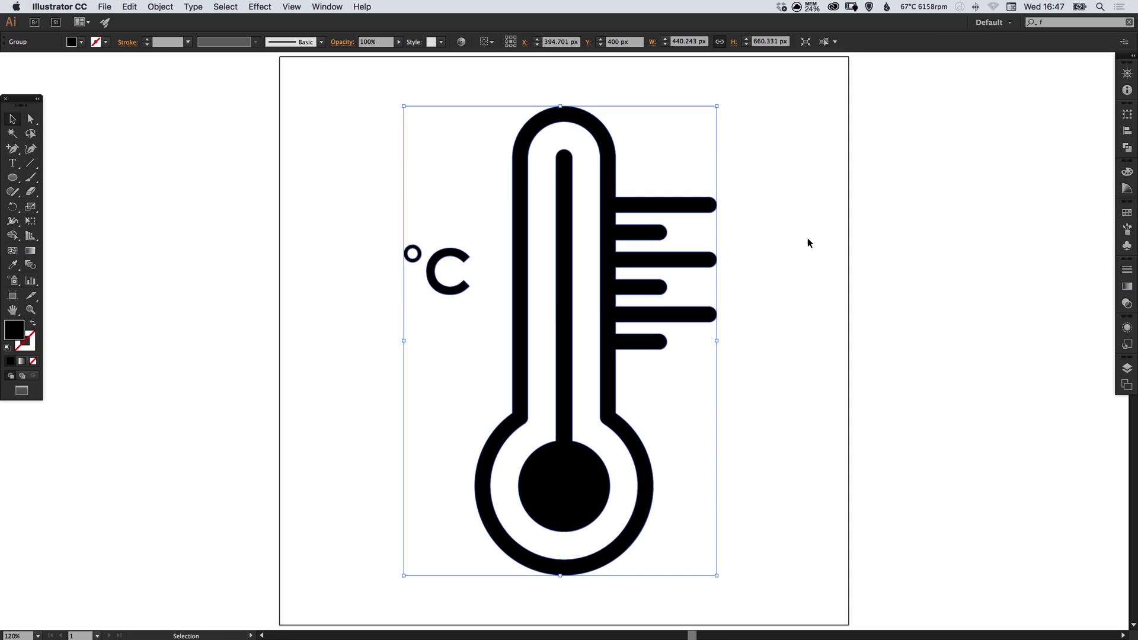
pyautogui.click(1127, 213)
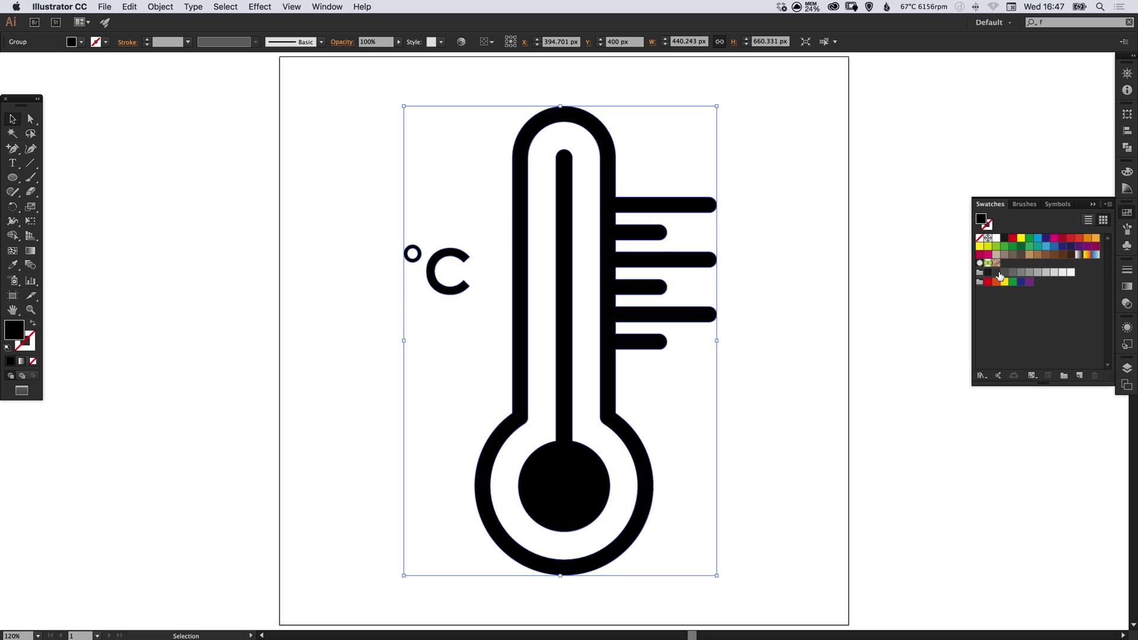
pyautogui.doubleClick(998, 274)
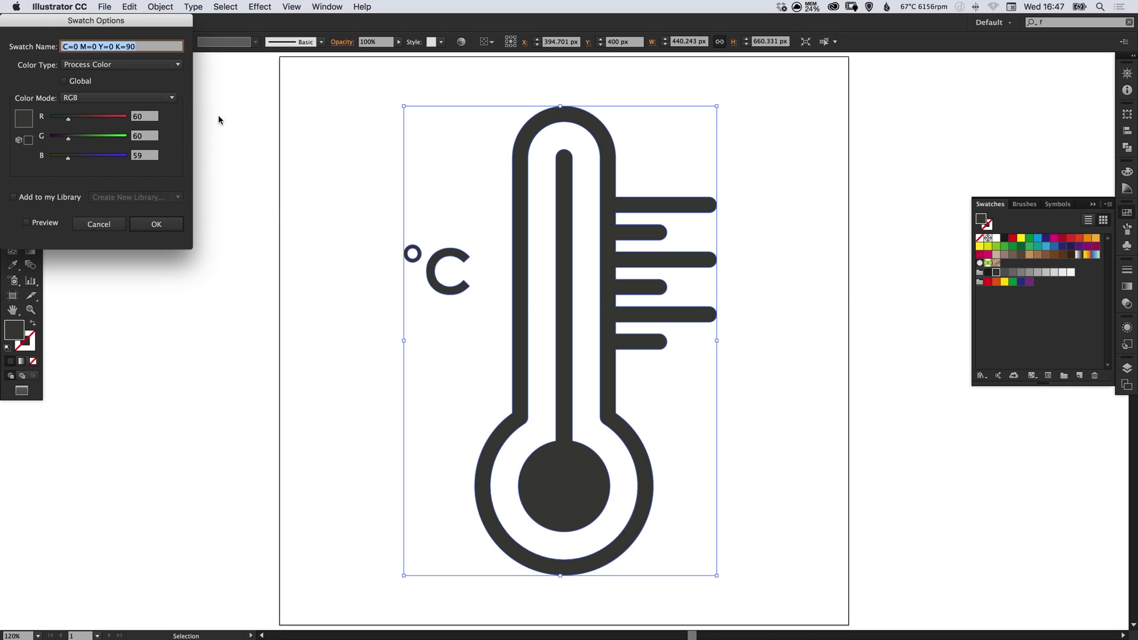
pyautogui.click(70, 83)
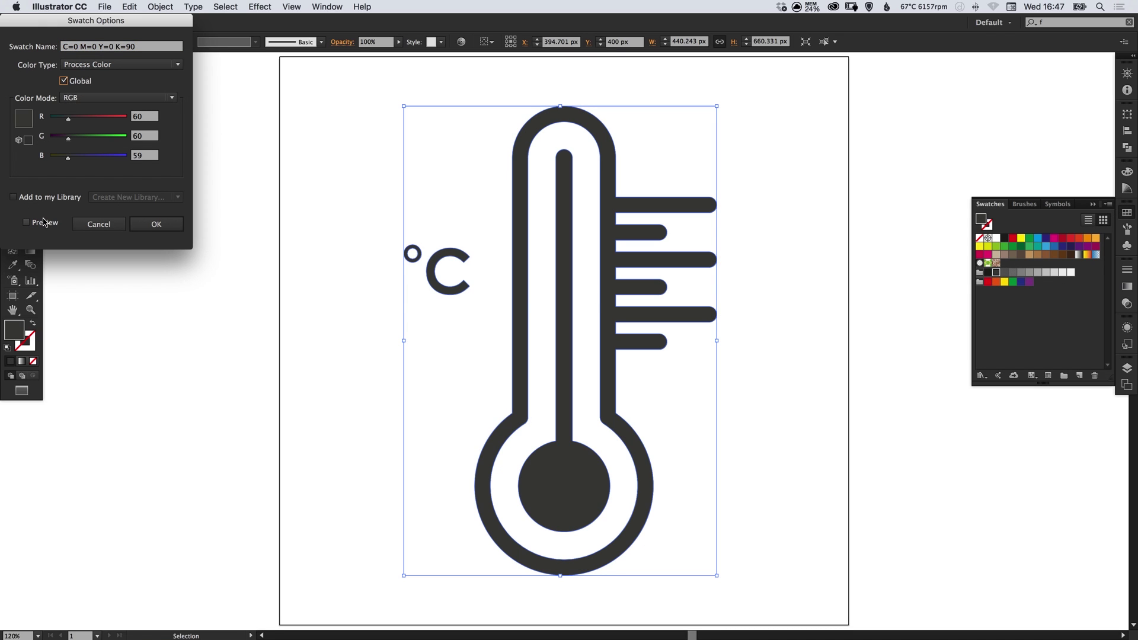
pyautogui.click(44, 223)
pyautogui.moveTo(69, 118); pyautogui.dragTo(66, 137)
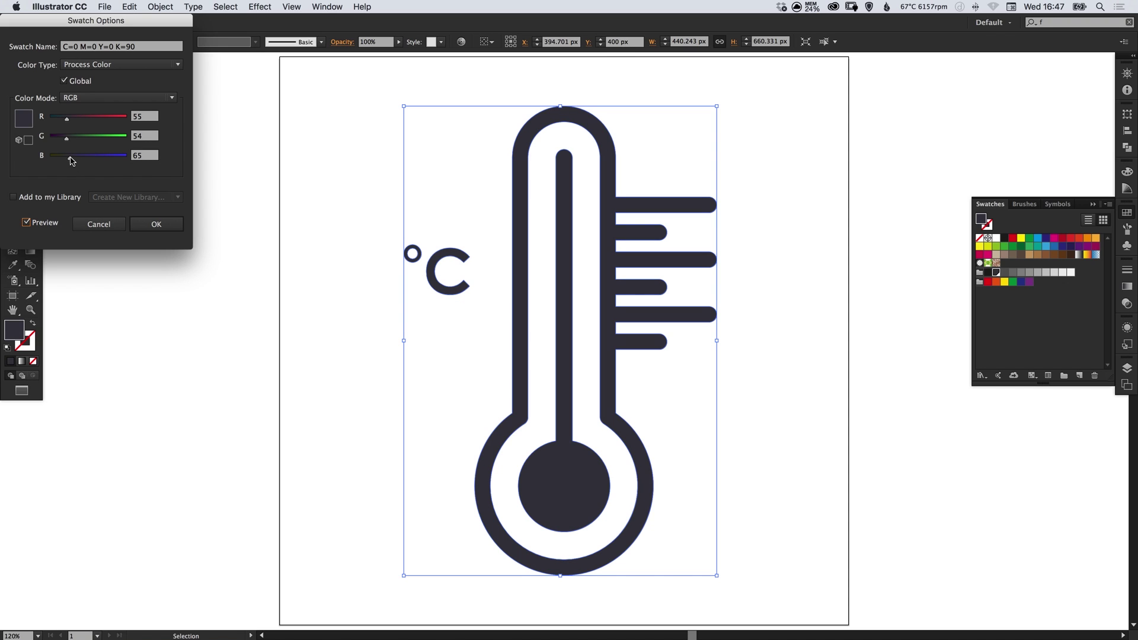